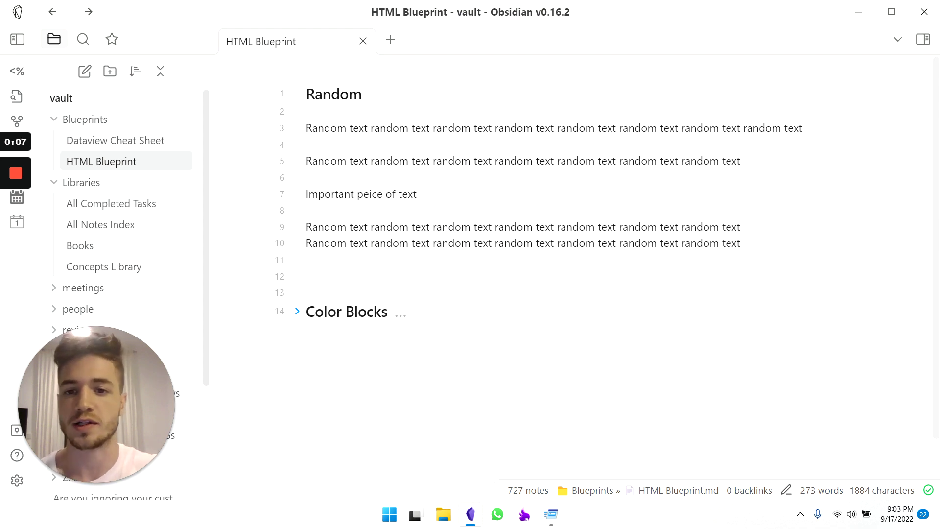
drag(346, 128, 573, 160)
click(578, 160)
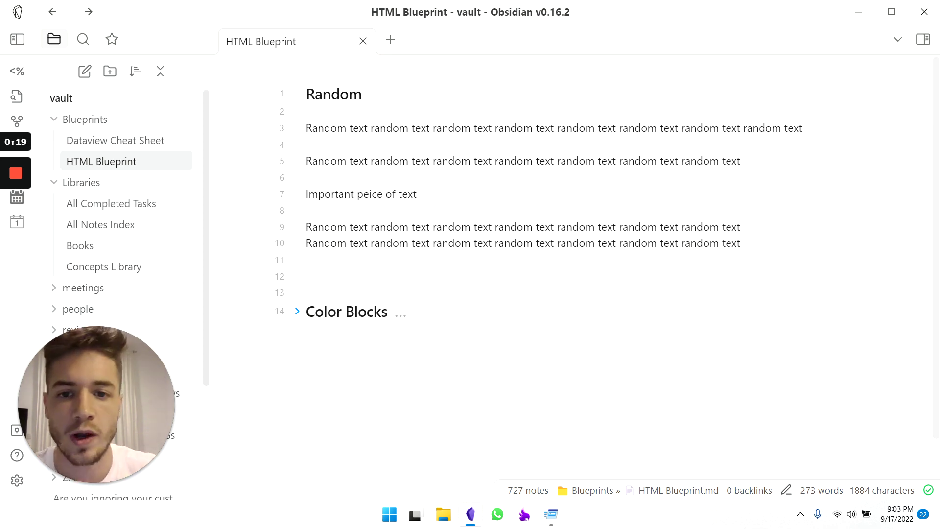
drag(417, 194, 306, 194)
click(318, 194)
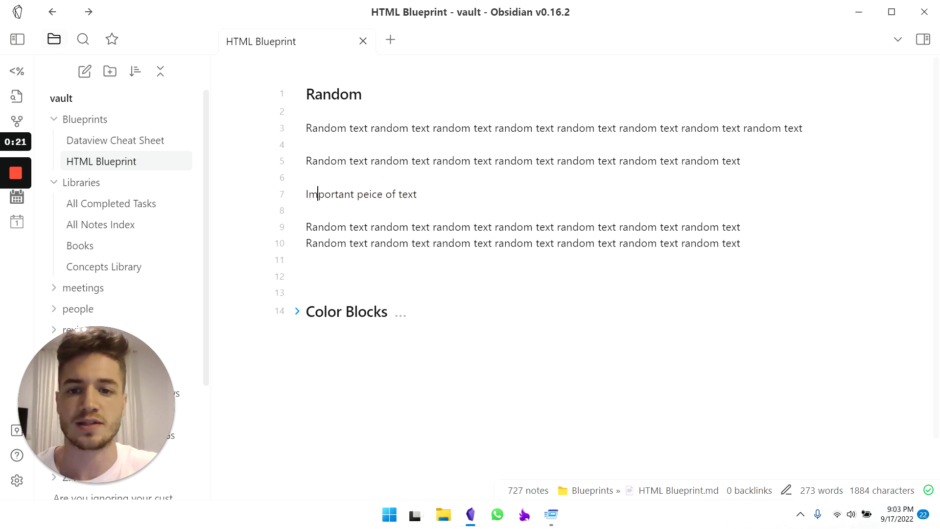
drag(417, 194, 343, 194)
click(382, 194)
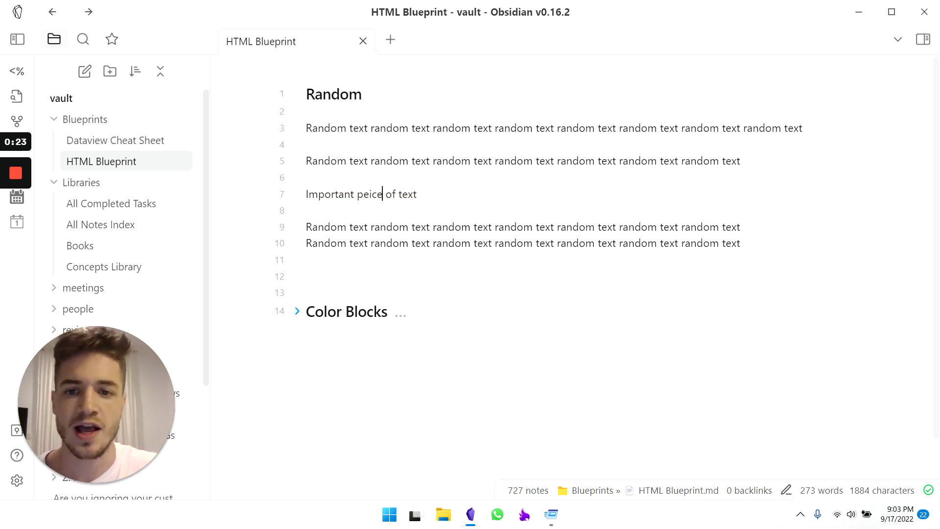
click(417, 194)
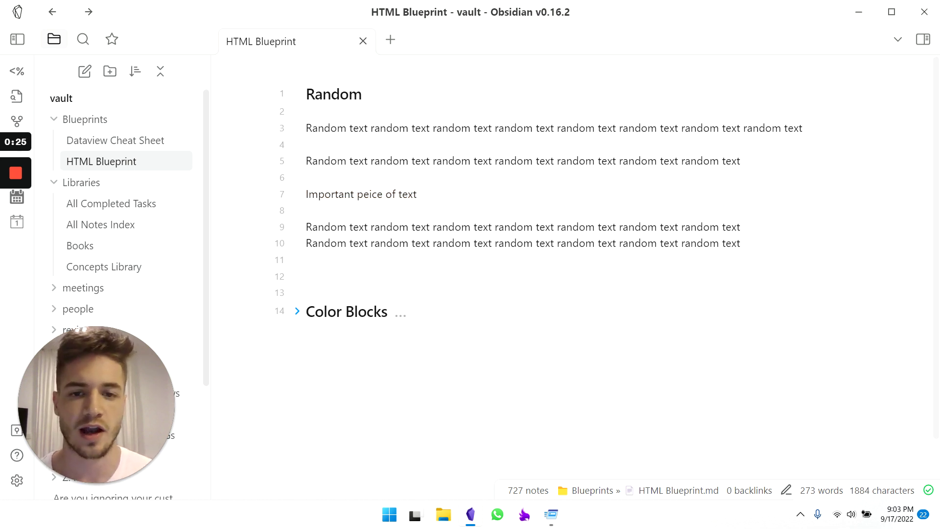
Highlight the line "Important peice of text" by wrapping it in == markers
drag(337, 128, 305, 194)
click(306, 211)
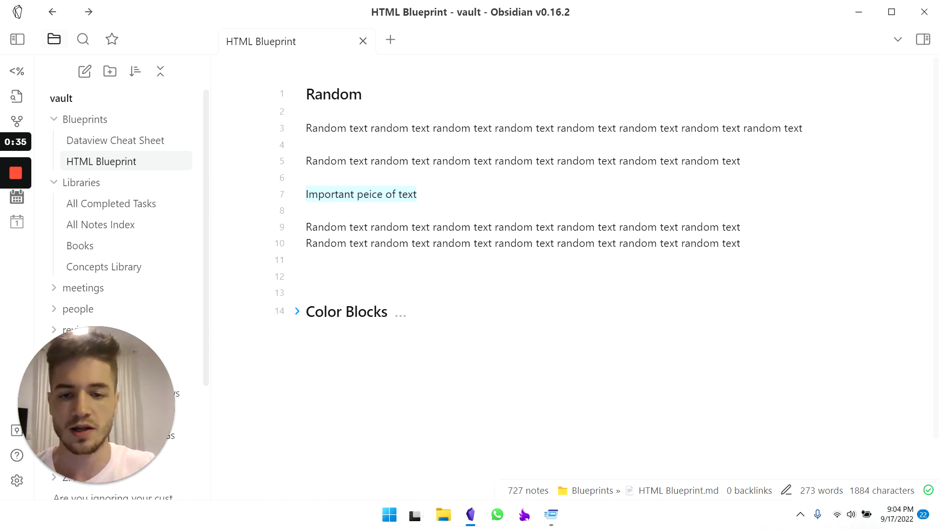
text(==)
click(306, 210)
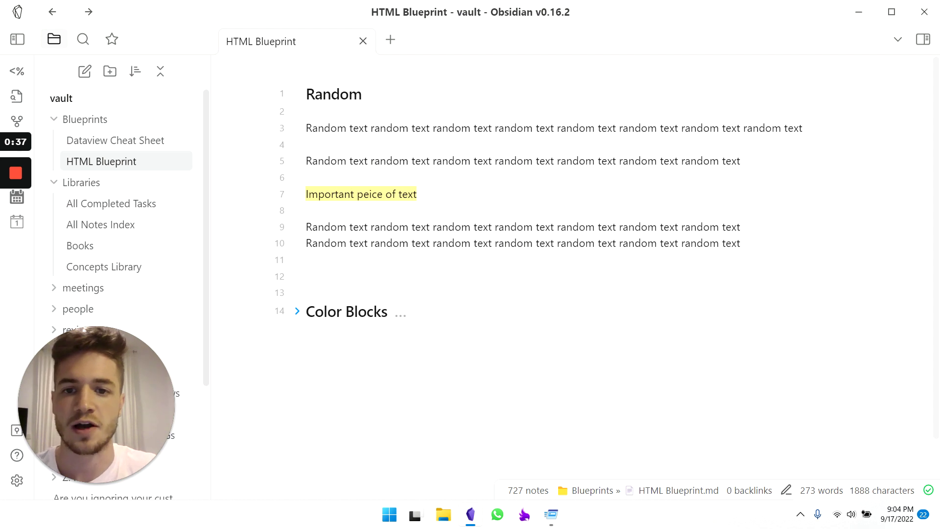
Replace the highlighted line with the plain, unhighlighted text "Important peice of text"
drag(349, 194, 305, 194)
key(ctrl+c)
click(446, 194)
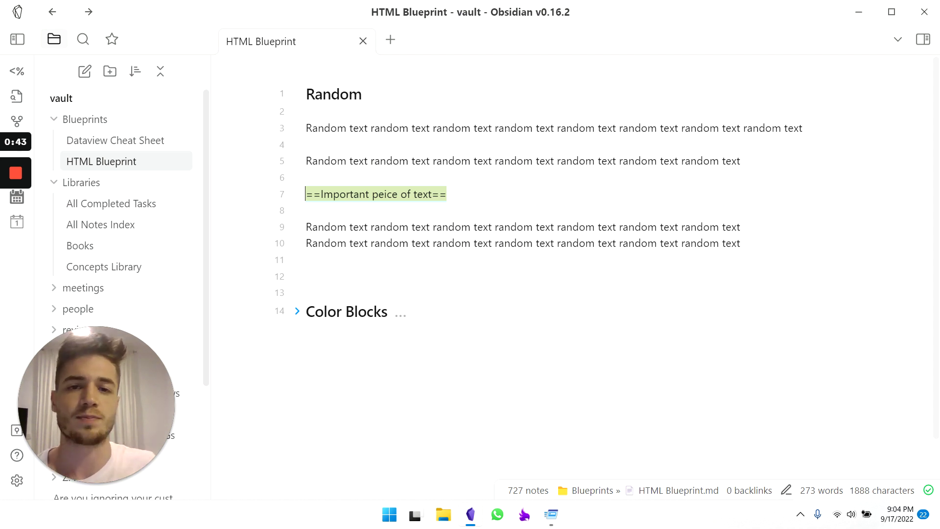
key(BackSpace)
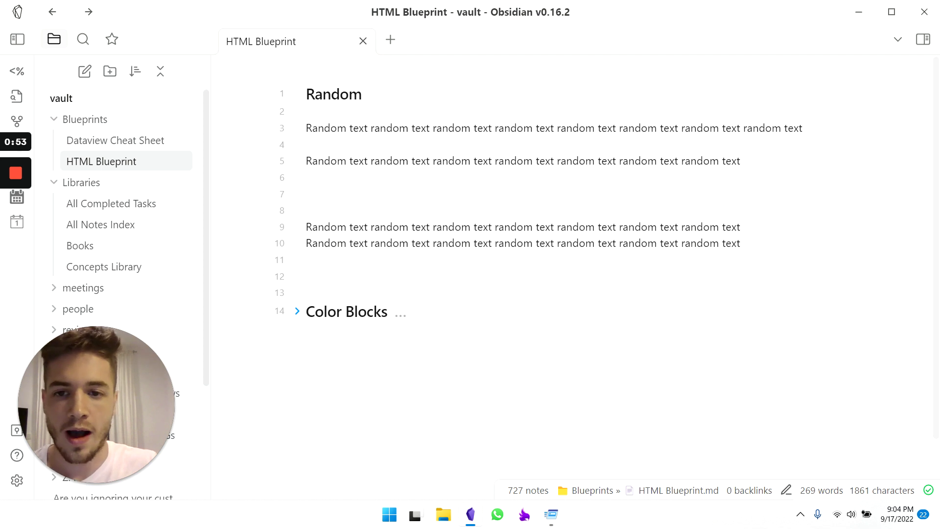
key(ctrl+v)
key(Home)
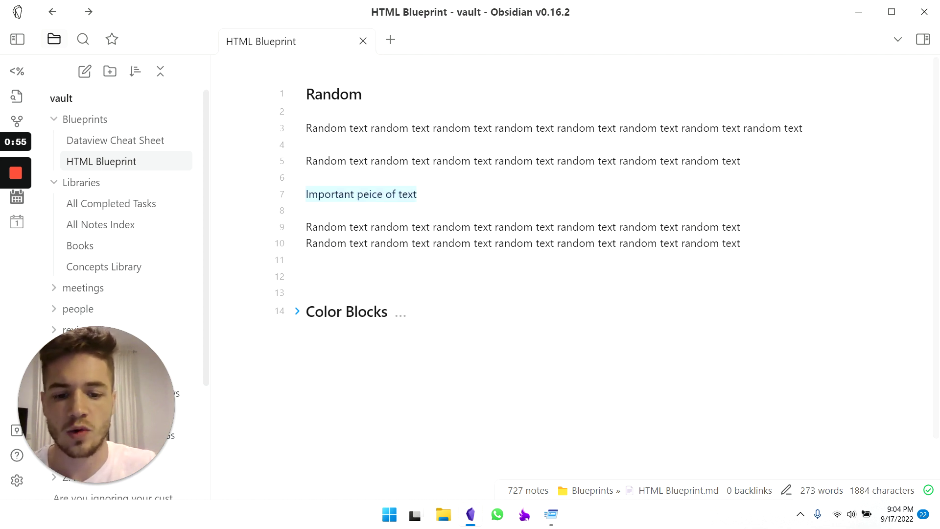
Make the whole line "Important peice of text" bold
key(shift+End)
key(ctrl+i)
key(ctrl+z)
key(ctrl+b)
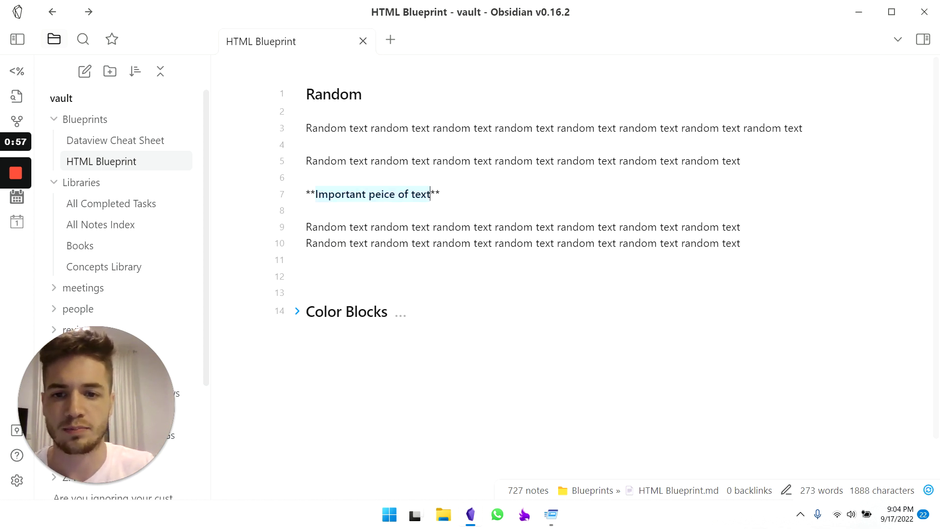
key(End)
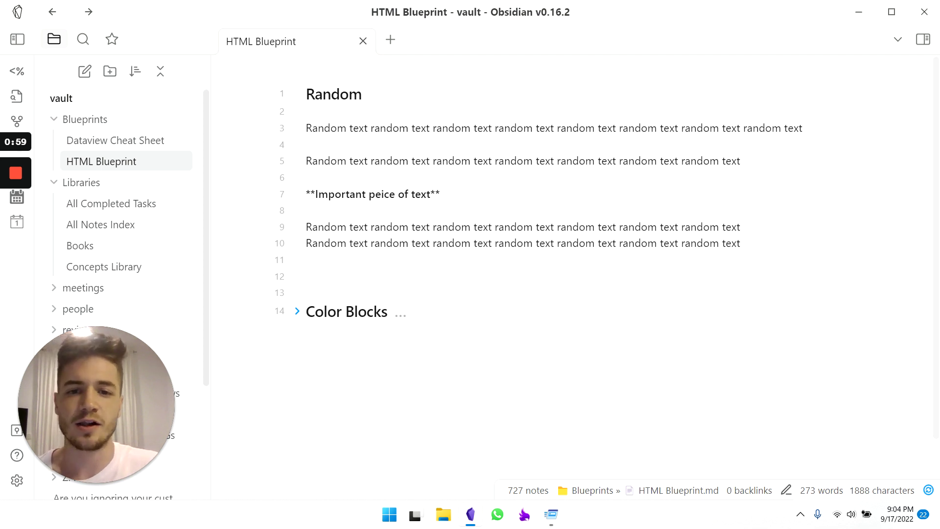
Delete the bold "Important peice of text" line, leaving blank lines between the random text paragraphs
drag(440, 194, 306, 194)
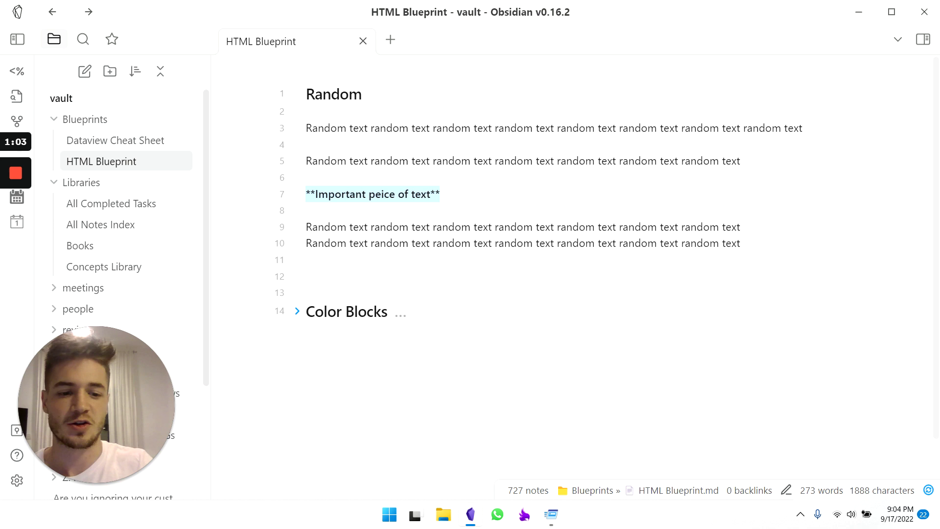
key(Delete)
key(Delete)
key(Return)
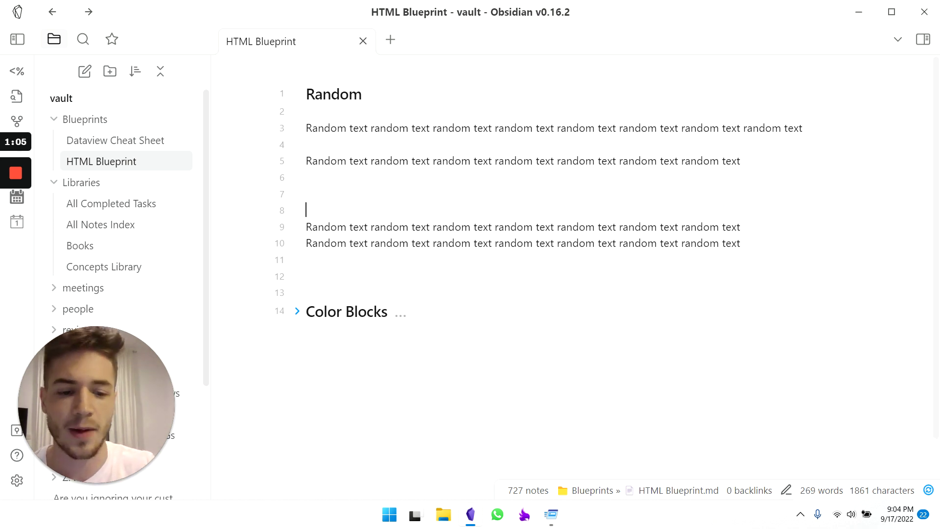
key(Up)
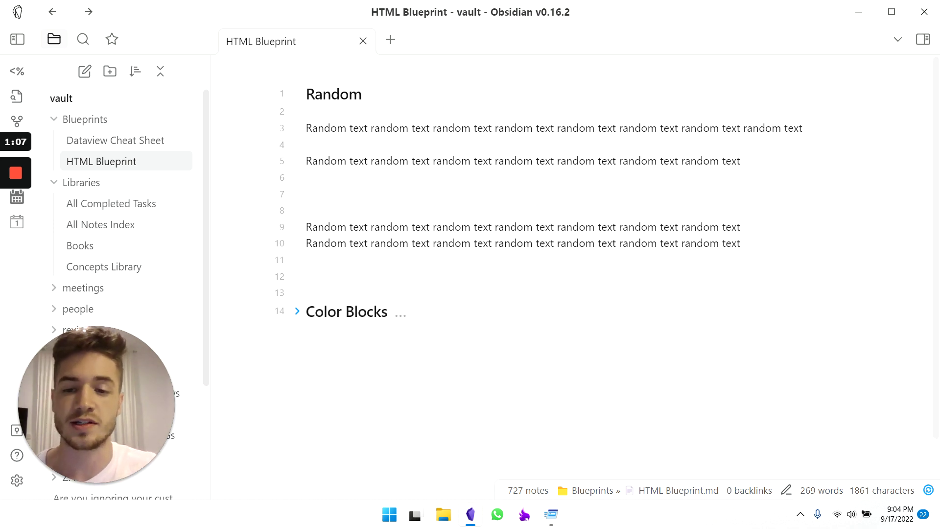
Insert <span class="highlight" style="background-color: #ffdd40b5">This is a test</span> on a new line below the last random text paragraph
click(306, 260)
key(Return)
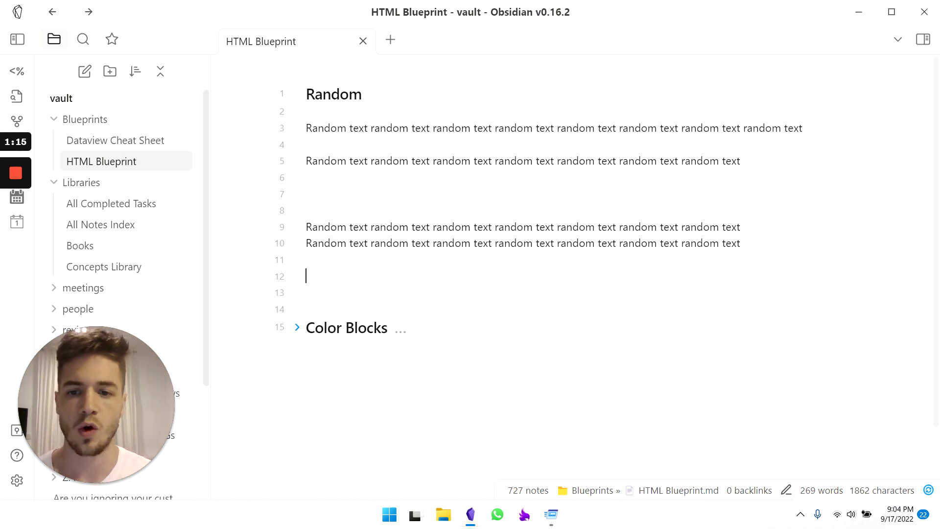
text(<span class="highlight" style="background-color: #ffdd40b5">This is a test</span>)
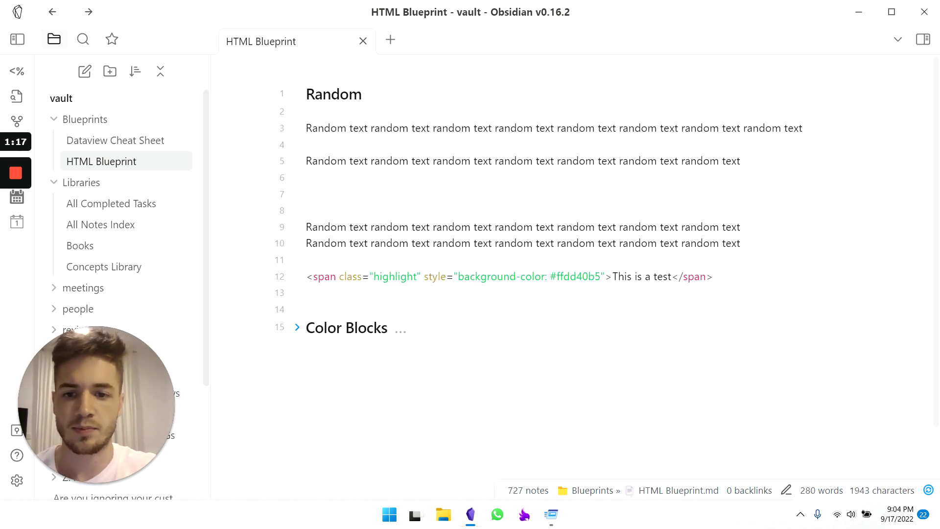
Examine the span's class, style and background-color markup and compare it with its rendered highlight
drag(330, 276, 454, 277)
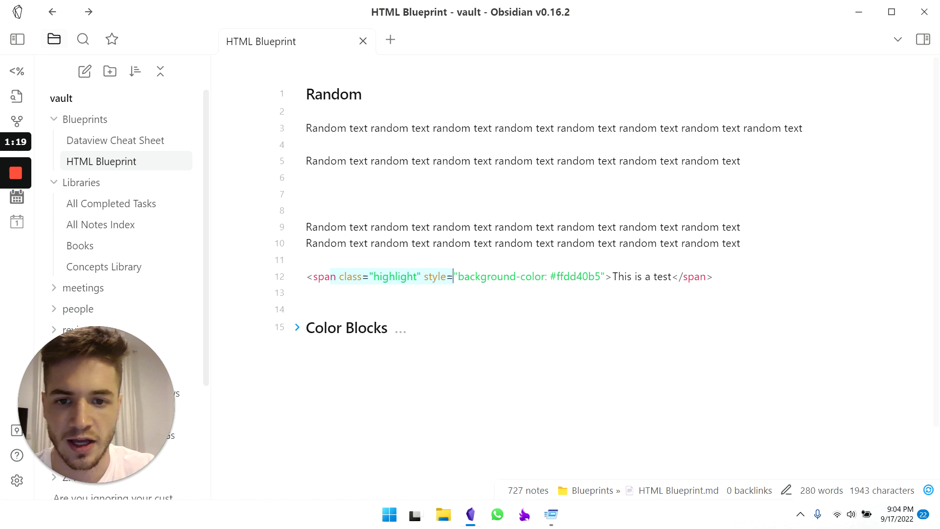
click(464, 276)
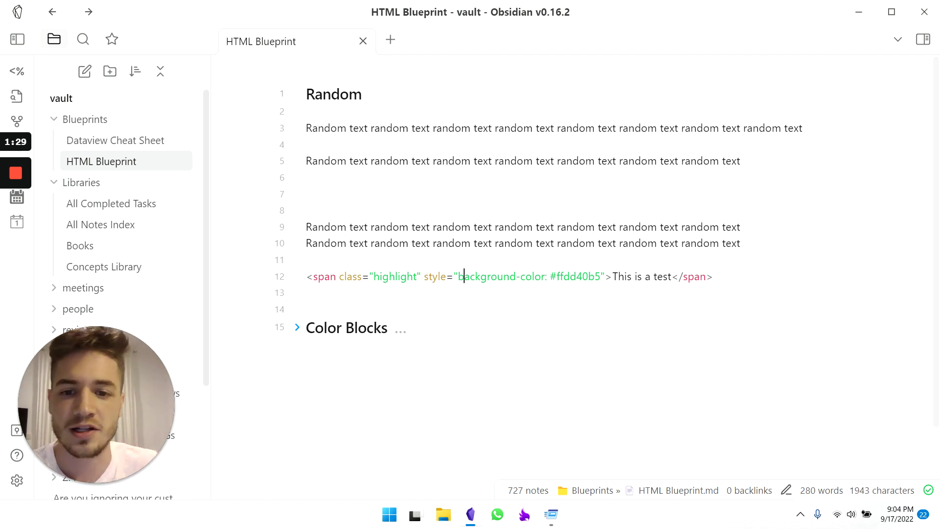
drag(369, 276, 526, 277)
click(541, 276)
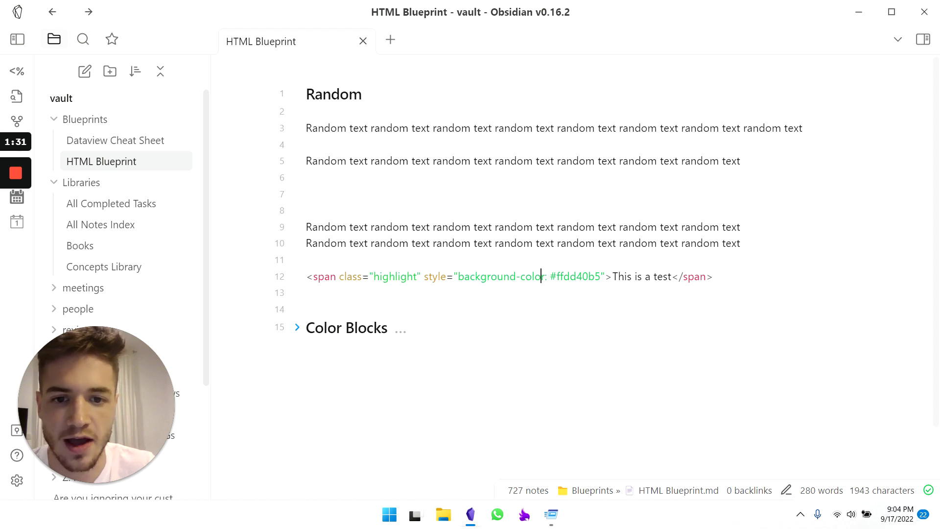
drag(458, 276, 615, 277)
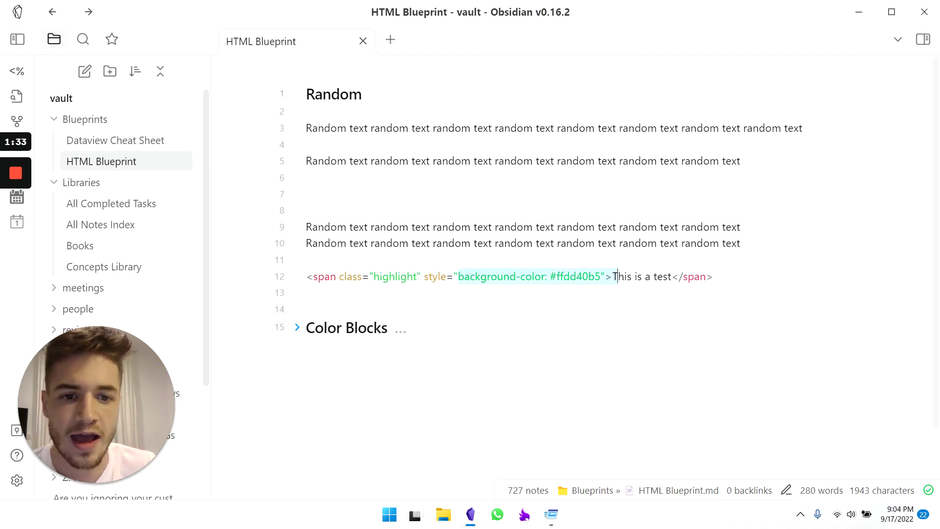
click(376, 293)
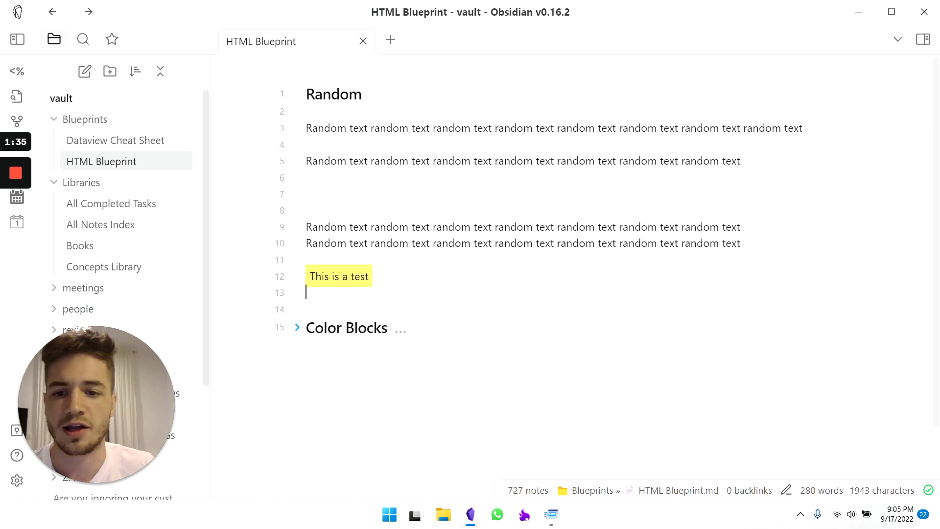
drag(306, 276, 372, 276)
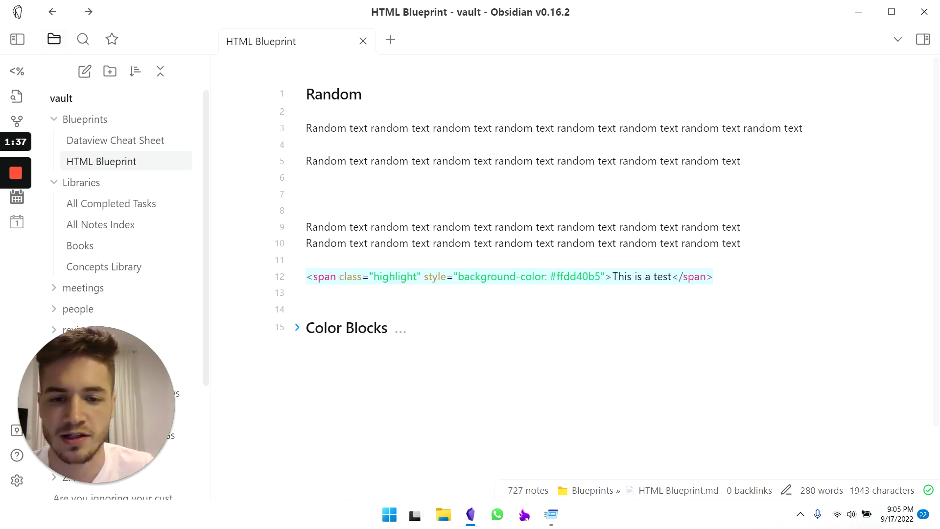
click(481, 276)
drag(464, 276, 657, 276)
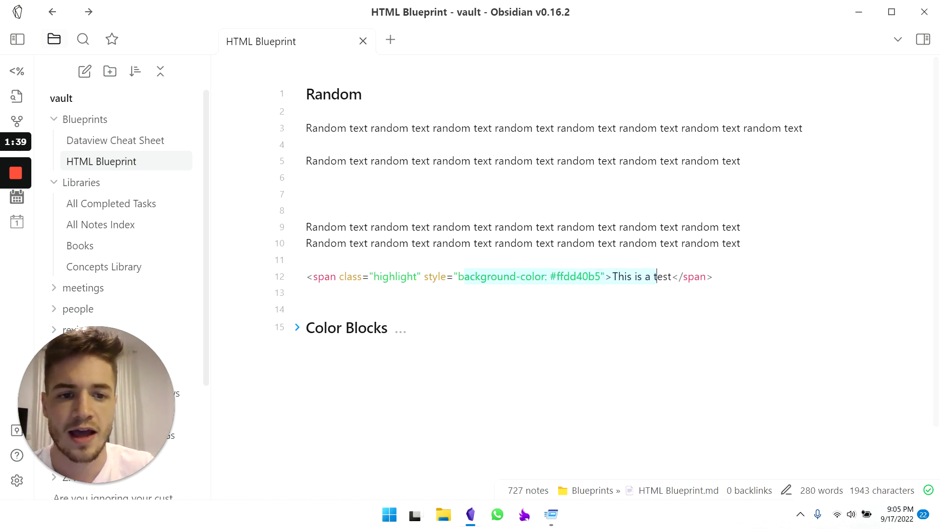
click(713, 277)
click(407, 327)
click(373, 276)
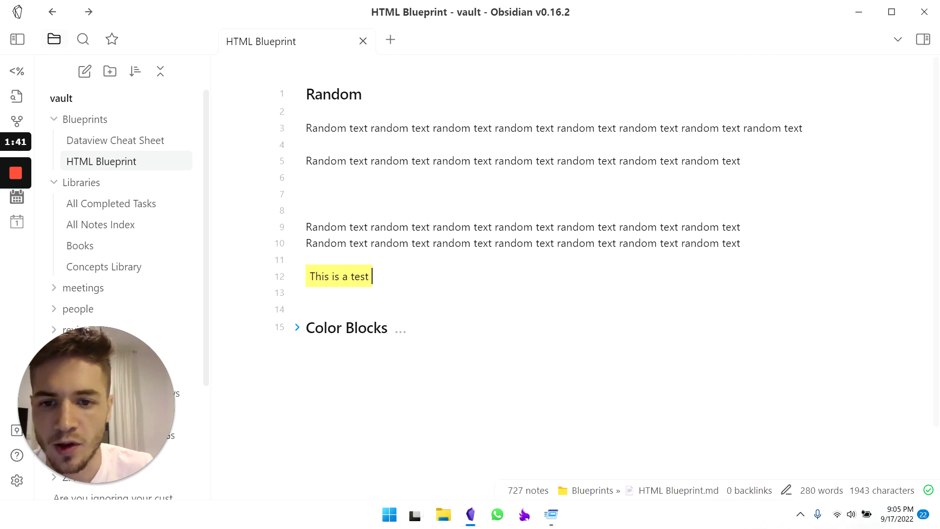
drag(372, 276, 305, 276)
click(313, 276)
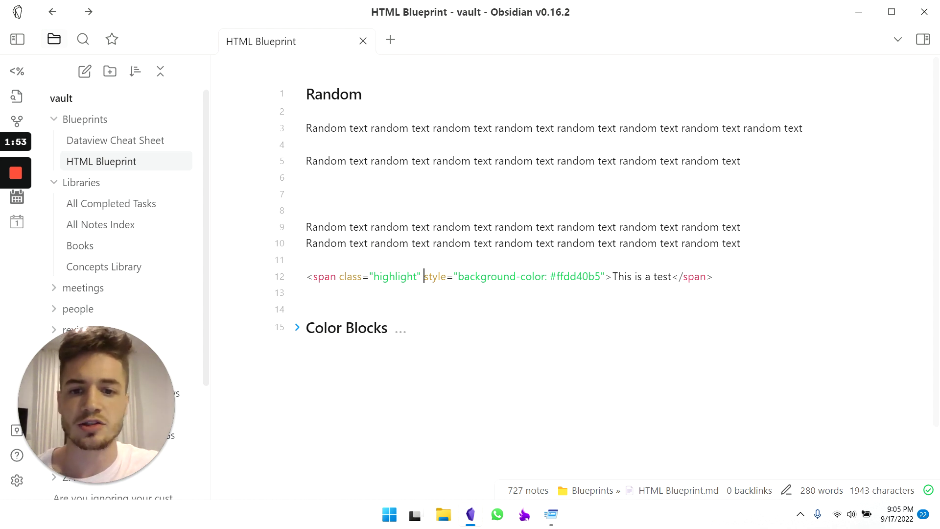
Expand the Color Blocks section and review its differently coloured text blocks
click(306, 292)
scroll(539, 206, down, 1)
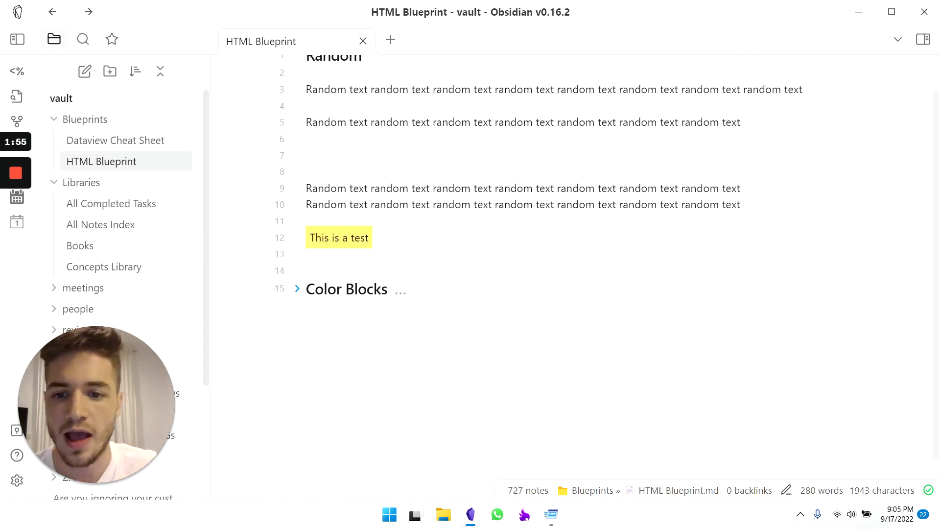
click(297, 276)
scroll(572, 267, down, 3)
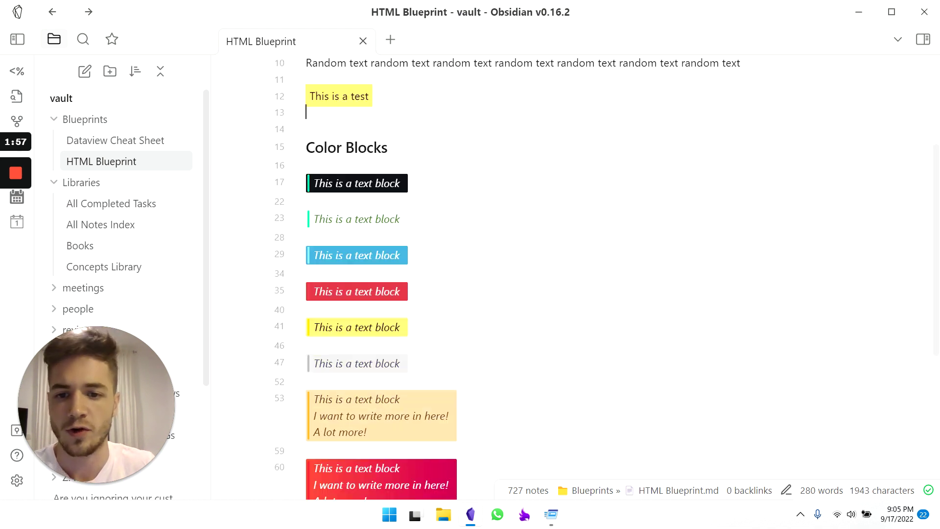
scroll(572, 267, down, 3)
scroll(490, 245, up, 5)
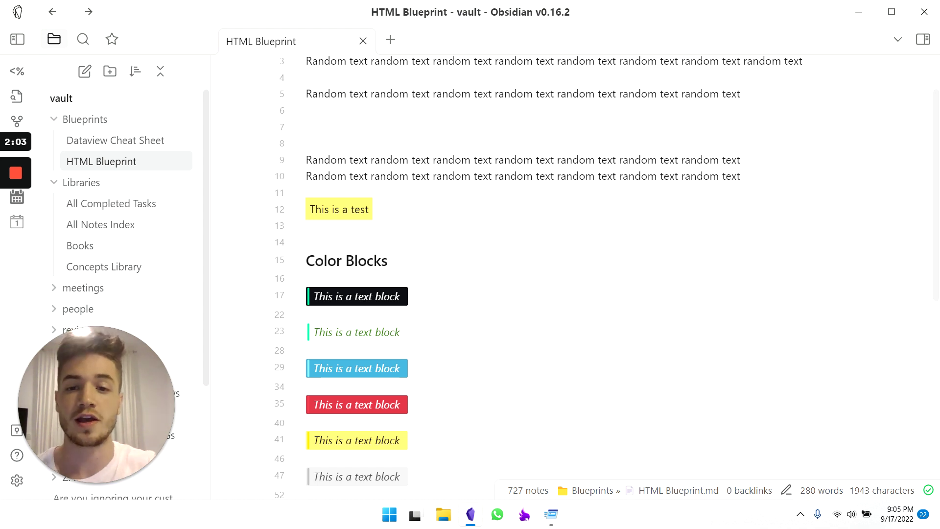
scroll(539, 277, down, 1)
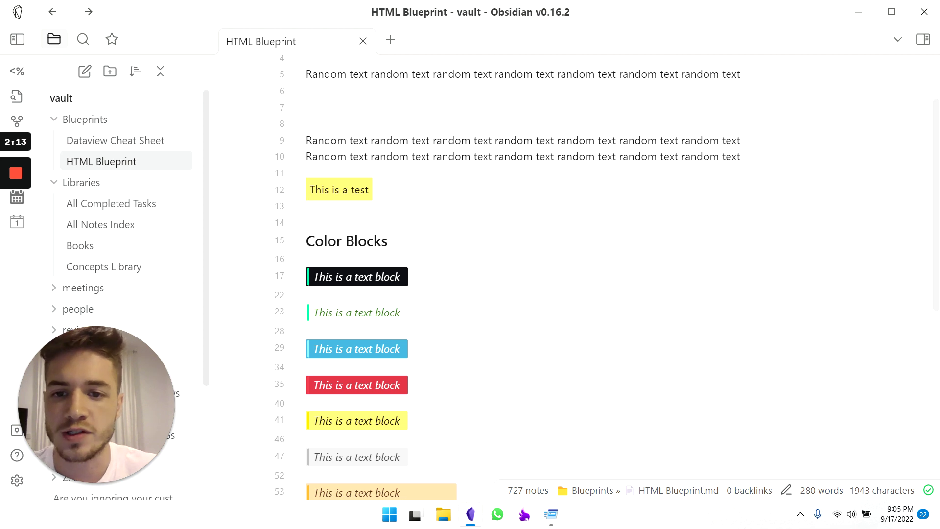
scroll(523, 276, down, 1)
scroll(523, 277, up, 1)
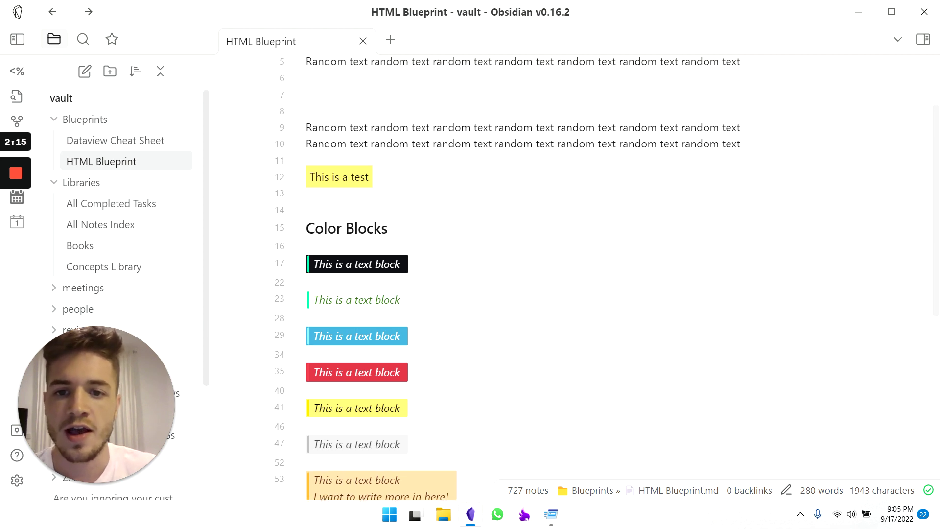
scroll(507, 277, down, 2)
click(306, 168)
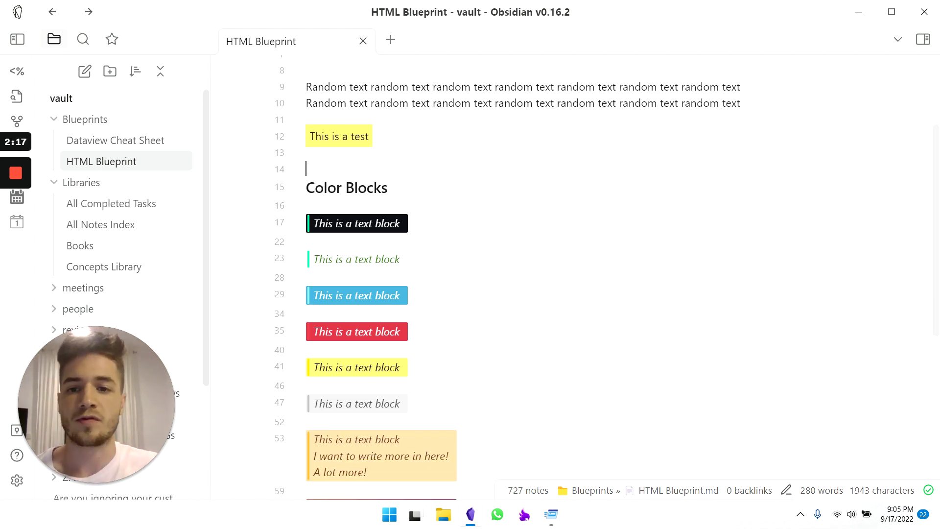
click(306, 136)
click(306, 152)
click(306, 168)
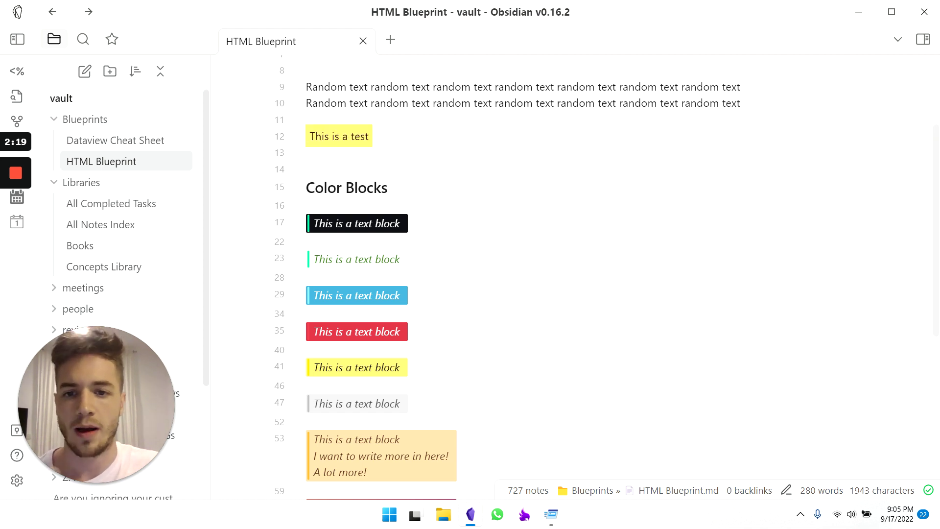
Delete the highlighted "This is a test" span line above the Color Blocks heading
click(306, 137)
click(362, 136)
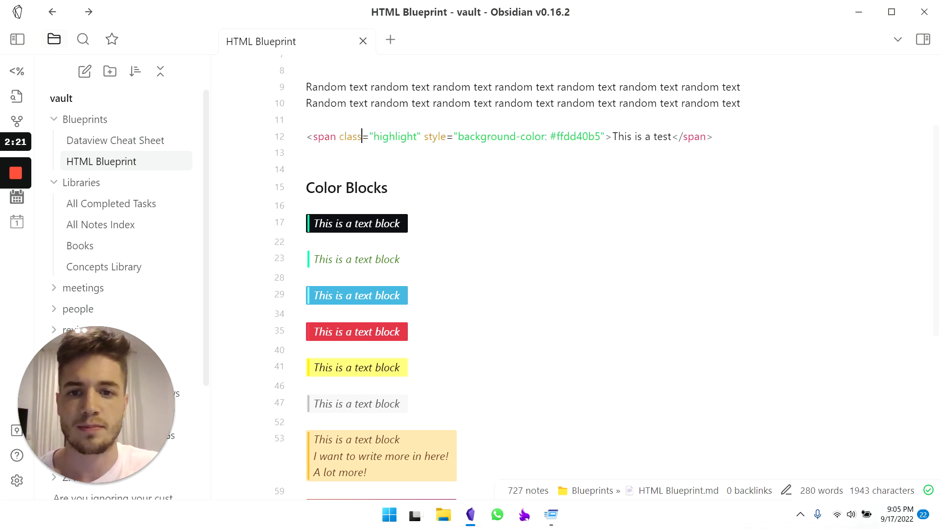
drag(714, 136, 306, 137)
key(BackSpace)
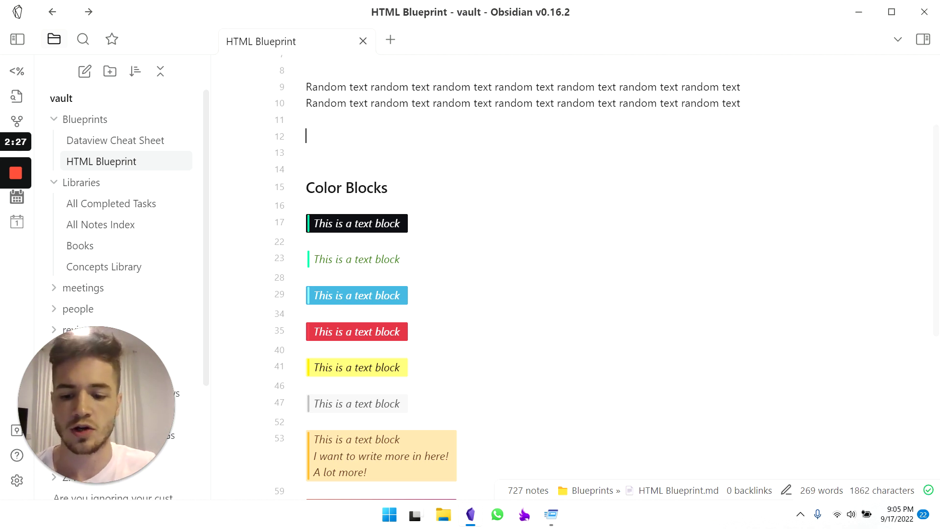
Expand the emph-grad snippet on the empty line above Color Blocks and enter "This is a test!" as its block text
text(emph)
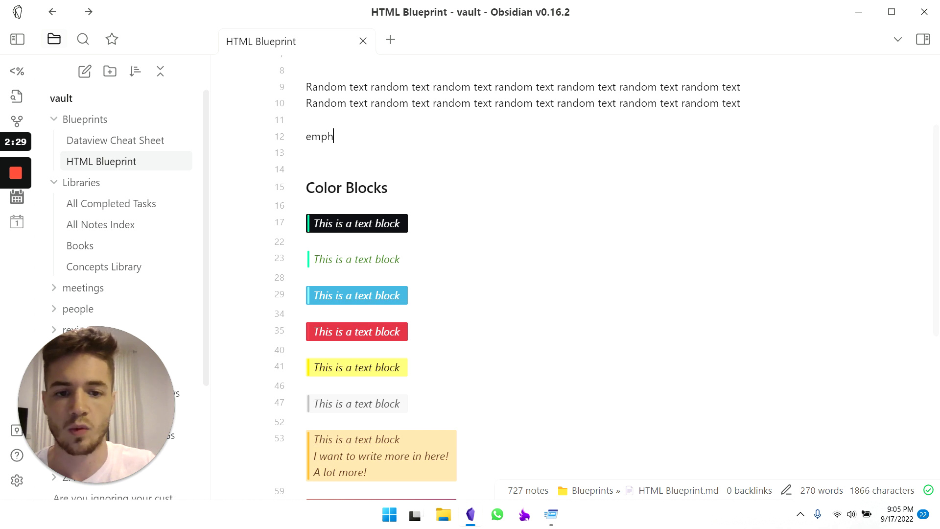
text(-gradi)
key(BackSpace)
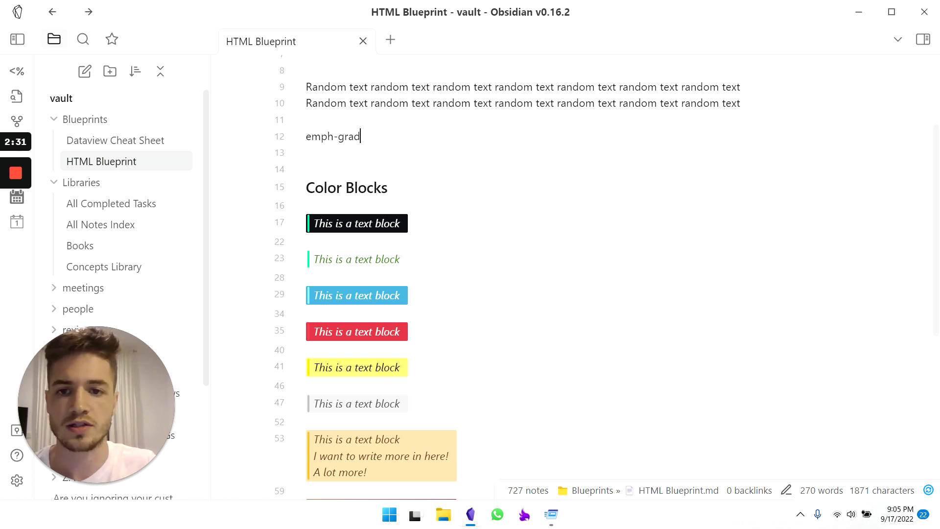
key(Tab)
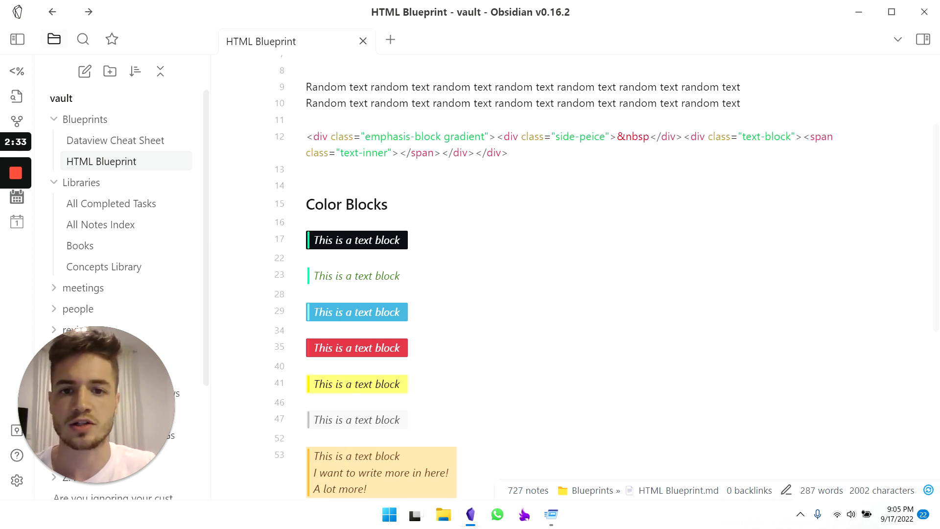
text(This is a)
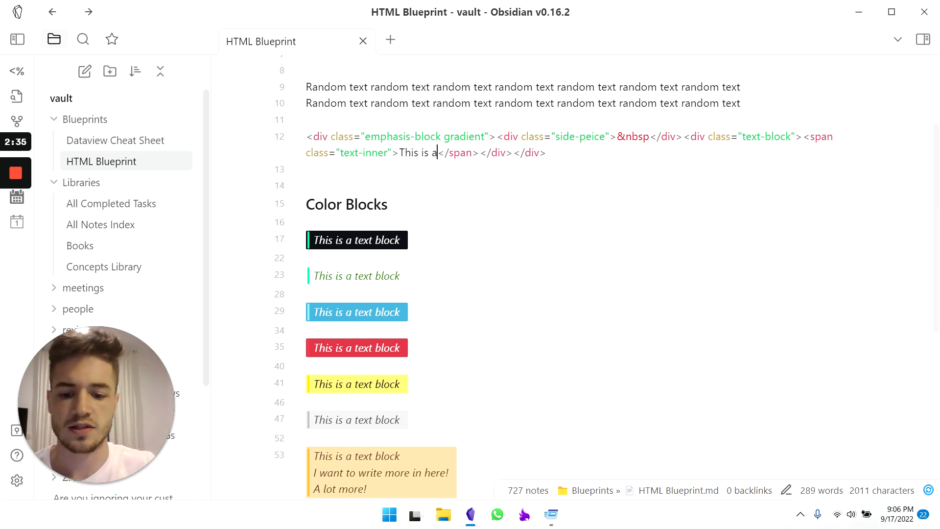
text( test!)
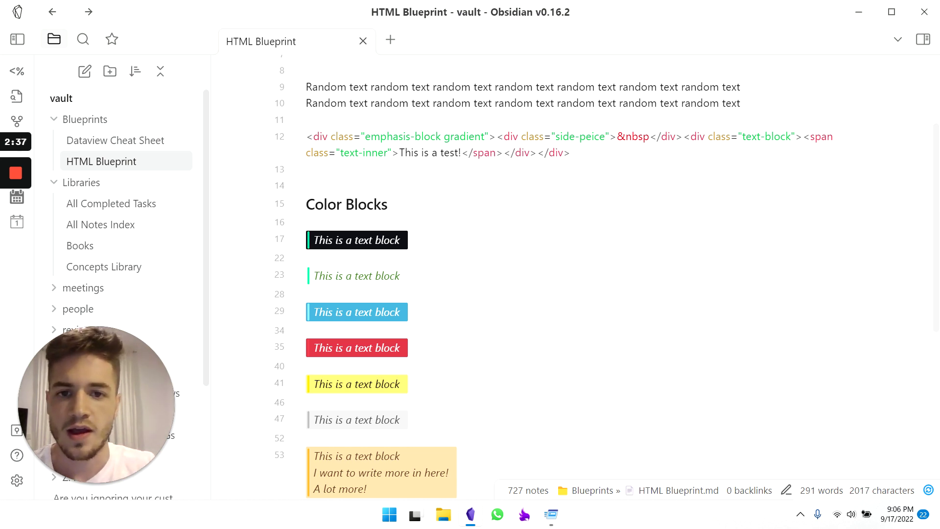
key(Down)
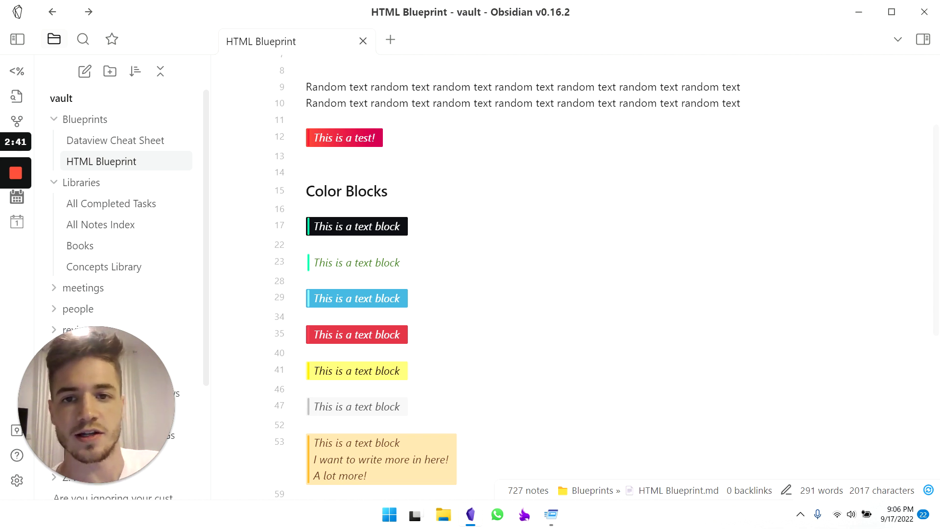
scroll(522, 277, down, 2)
scroll(522, 276, up, 1)
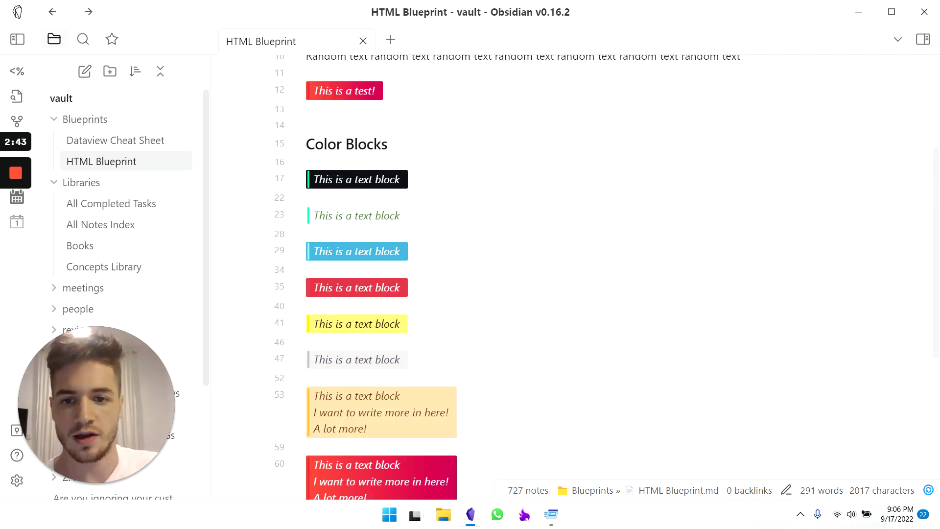
scroll(490, 274, up, 3)
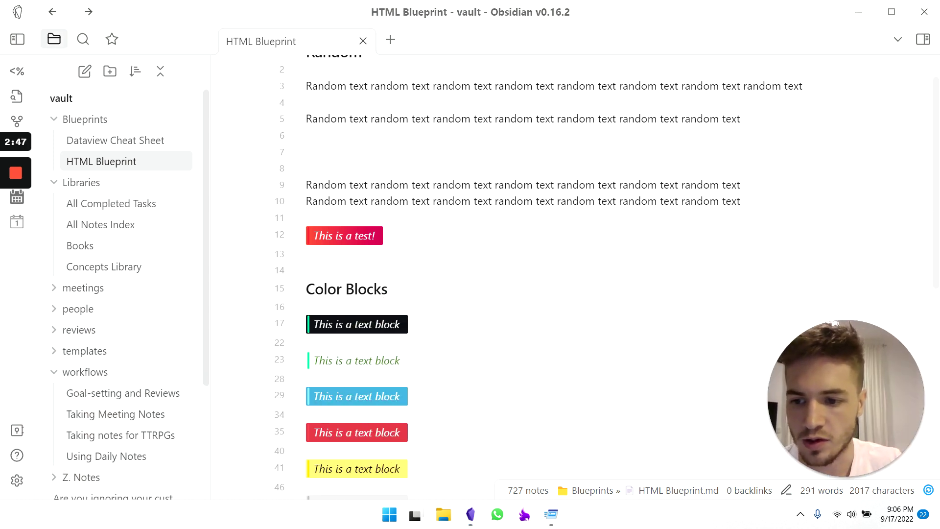
Open the settings of the Text Snippets community plugin
click(17, 480)
scroll(142, 255, down, 8)
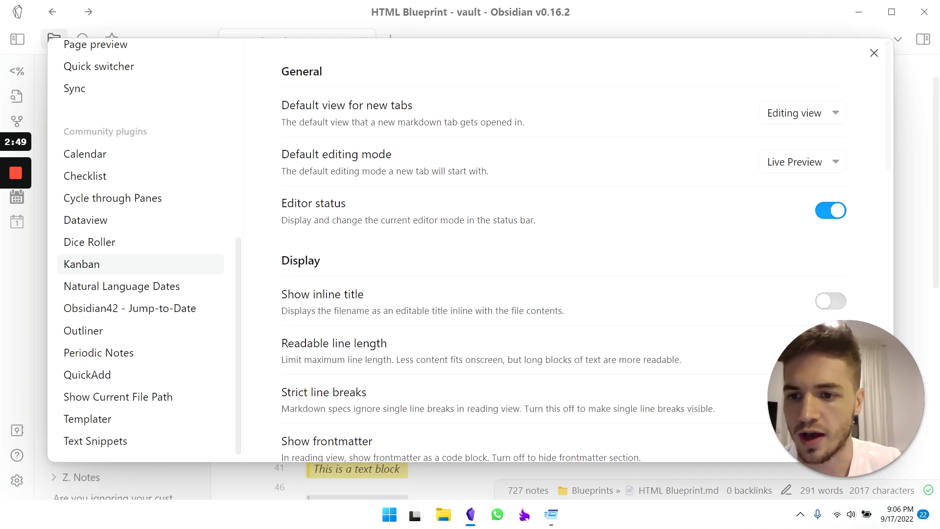
click(95, 431)
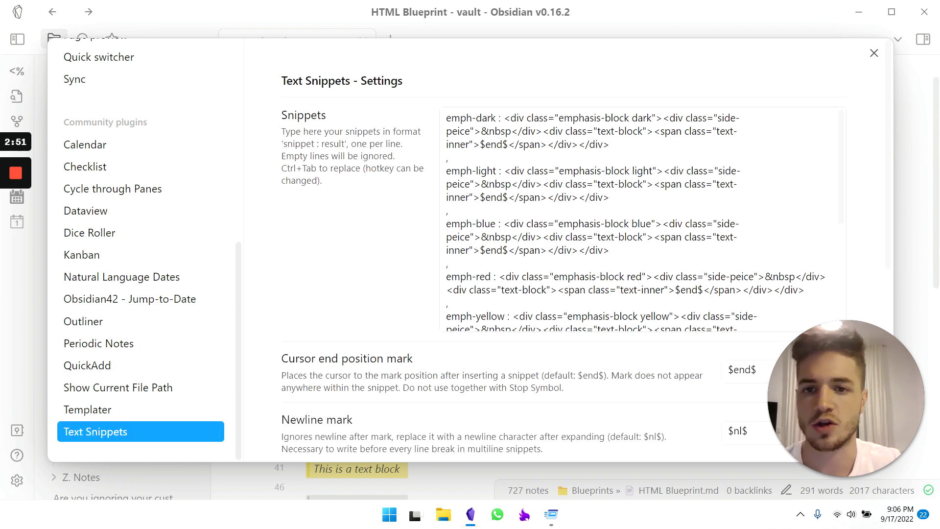
Search the community plugins for "snippets", view the Text Snippets plugin page and open its options
scroll(142, 210, up, 5)
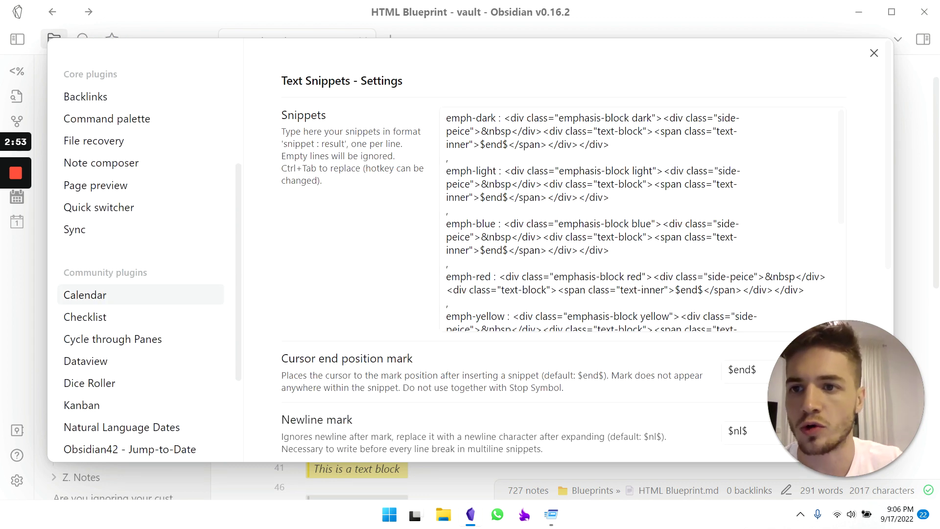
scroll(107, 147, up, 3)
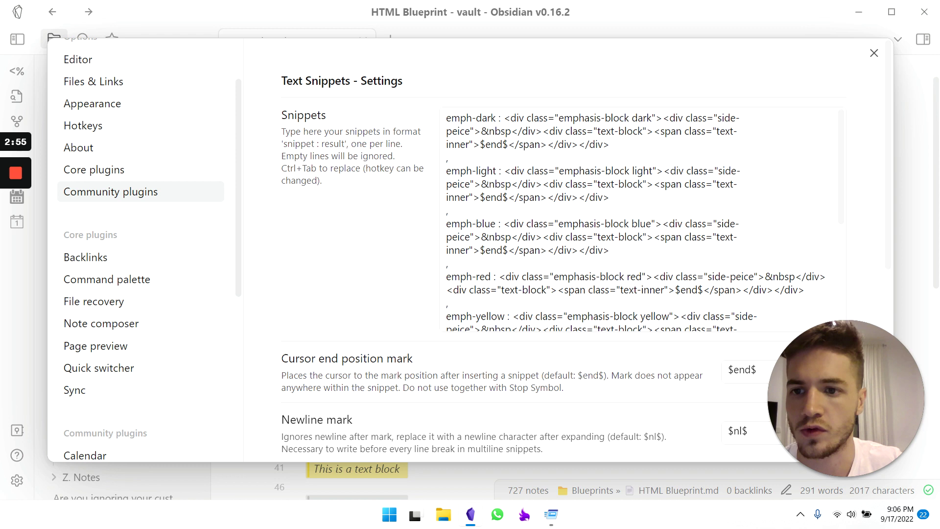
click(108, 191)
click(821, 128)
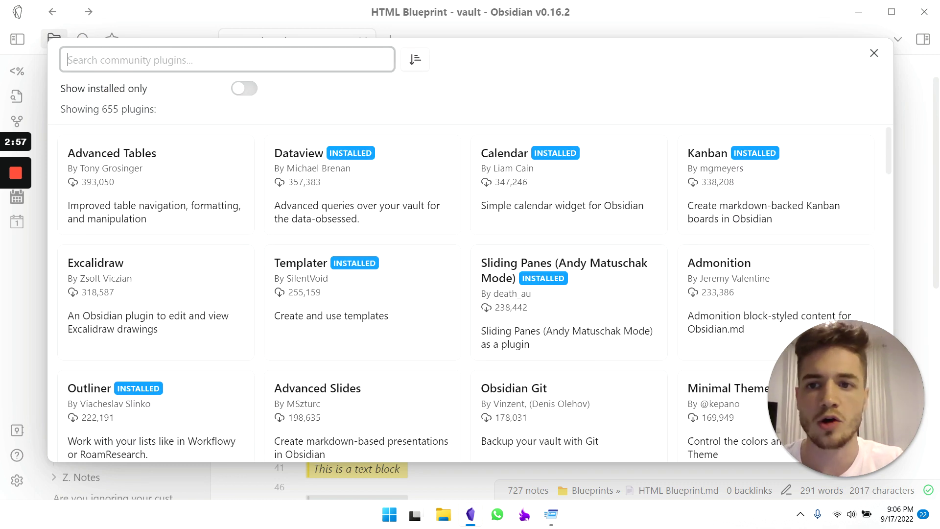
text(snippets)
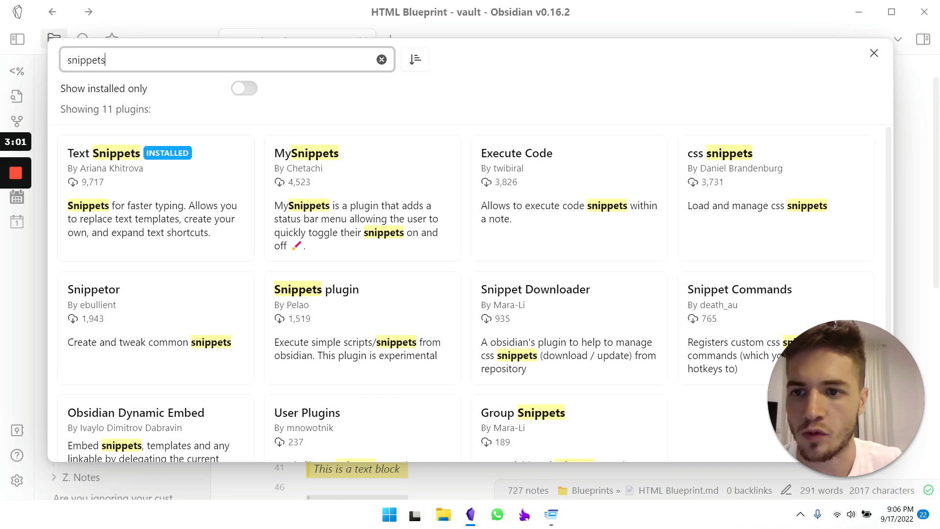
click(156, 198)
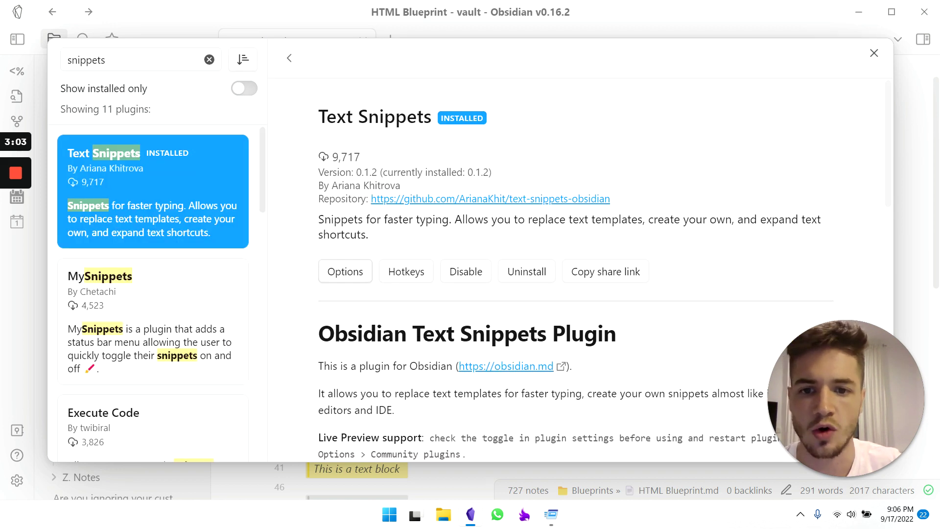
click(347, 272)
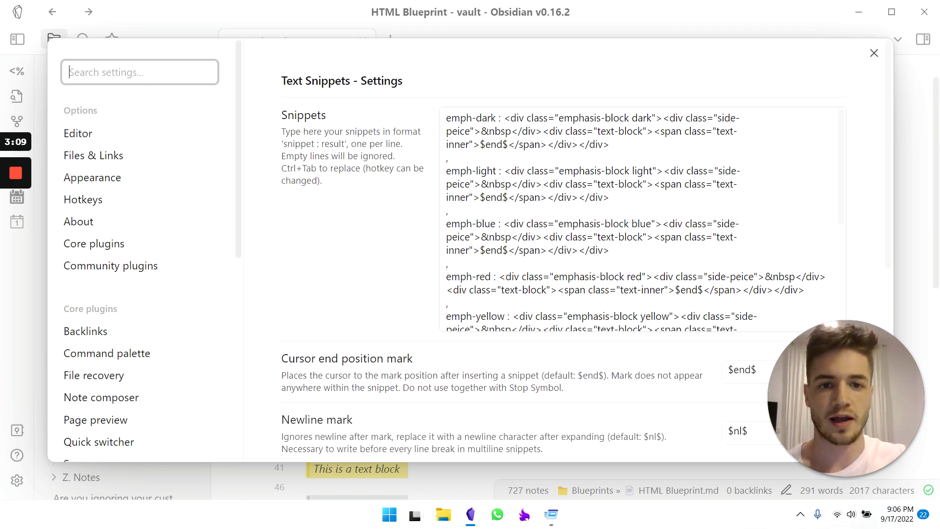
Examine the emph- snippet definitions and the plugin's mark, symbol and expansion trigger options
drag(446, 118, 661, 223)
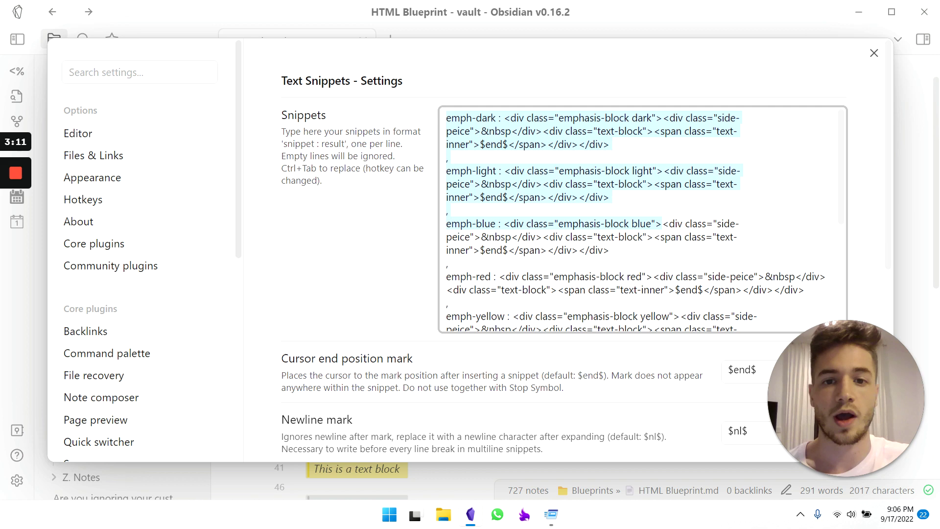
click(619, 223)
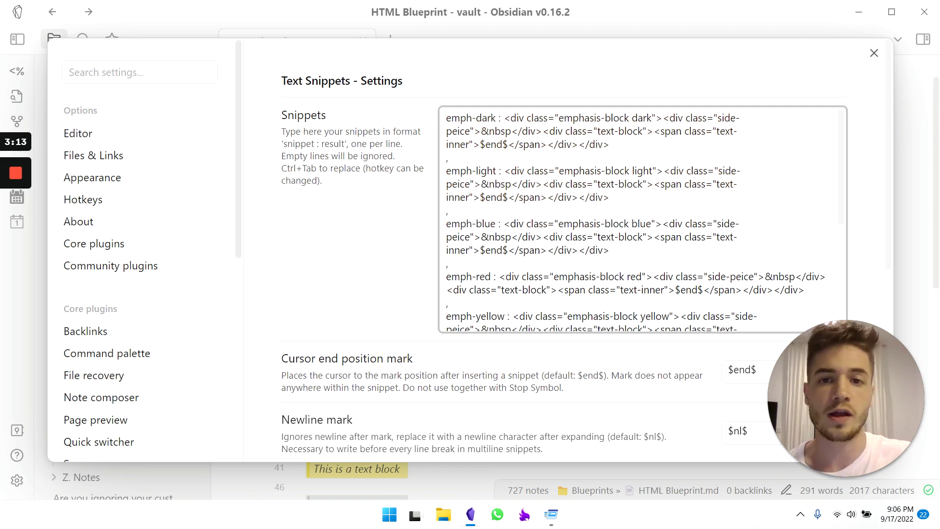
drag(447, 118, 611, 224)
click(611, 224)
scroll(611, 224, down, 5)
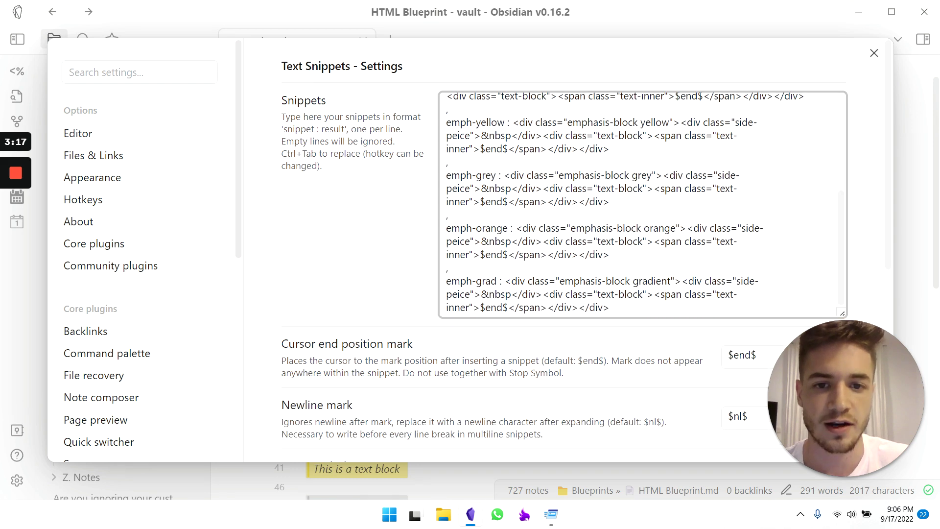
scroll(611, 224, up, 3)
scroll(643, 219, up, 3)
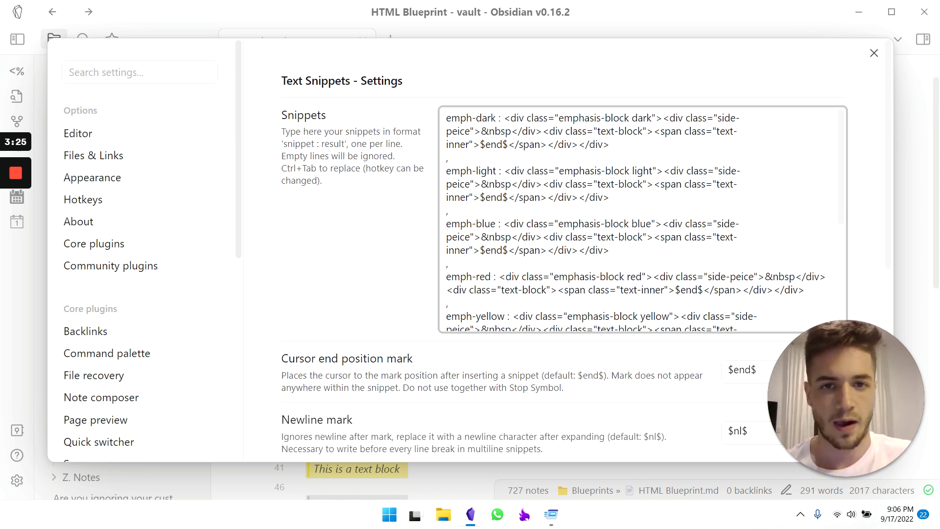
click(522, 184)
scroll(578, 184, down, 5)
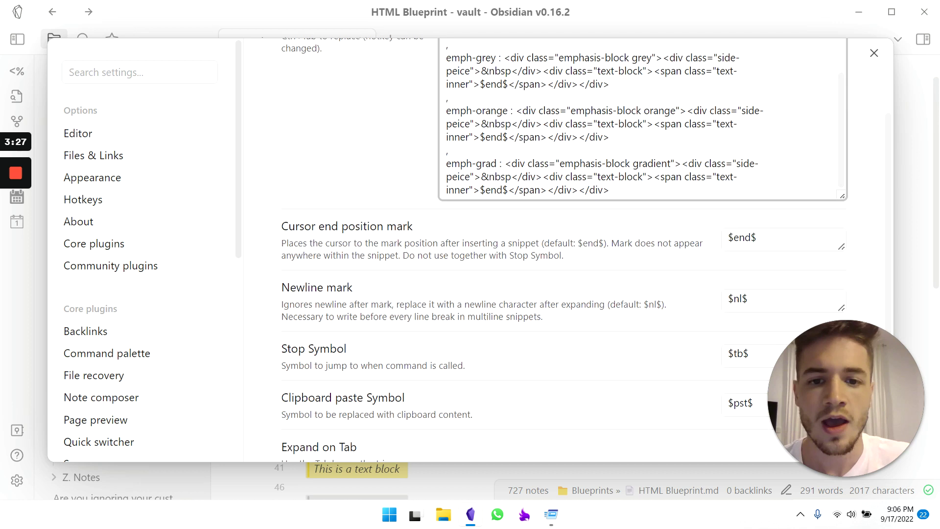
scroll(578, 184, down, 5)
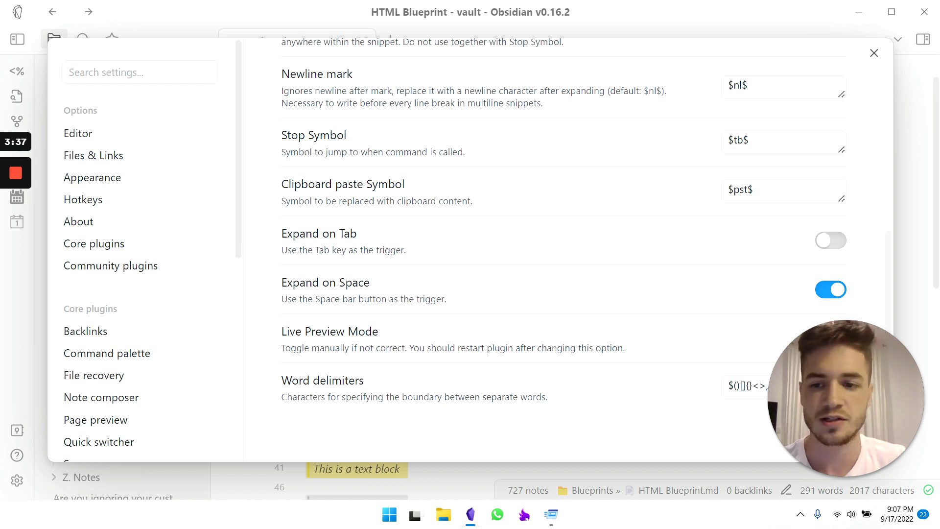
Look up the hotkey for snippet replacement by filtering the hotkeys for "snippet", and close the settings
click(93, 199)
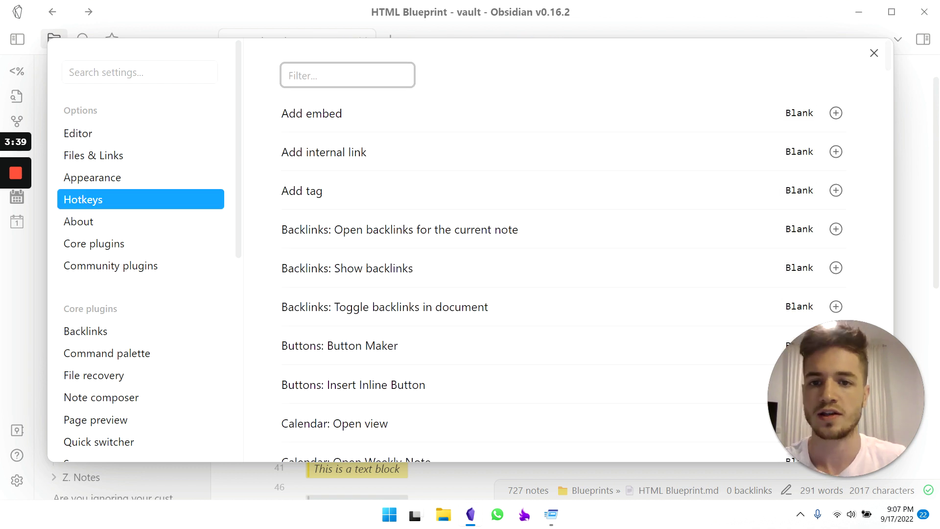
text(snippet)
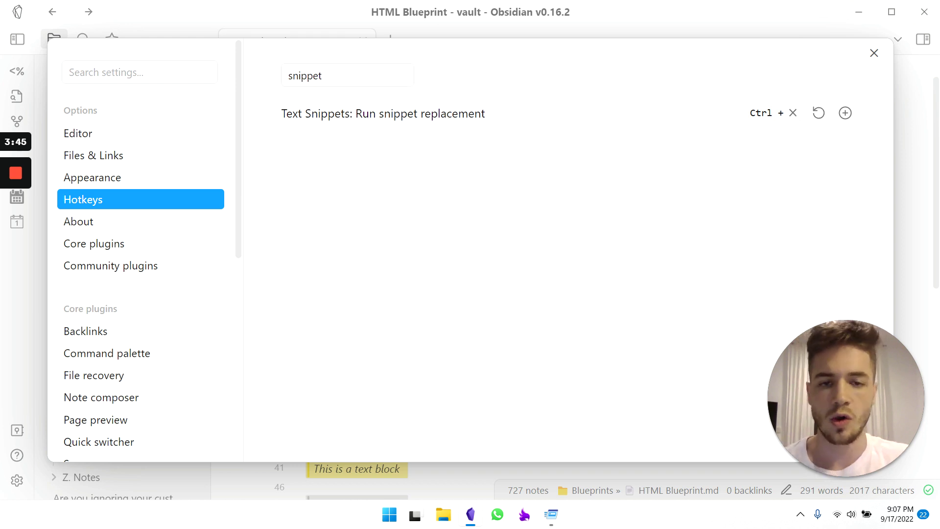
click(874, 53)
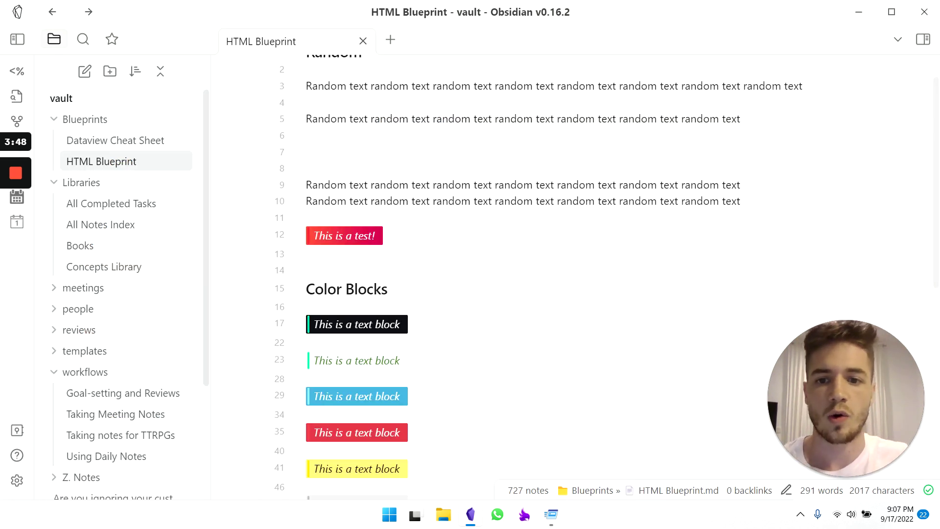
Delete the gradient "This is a test!" block above the Color Blocks heading
scroll(539, 276, up, 1)
click(830, 266)
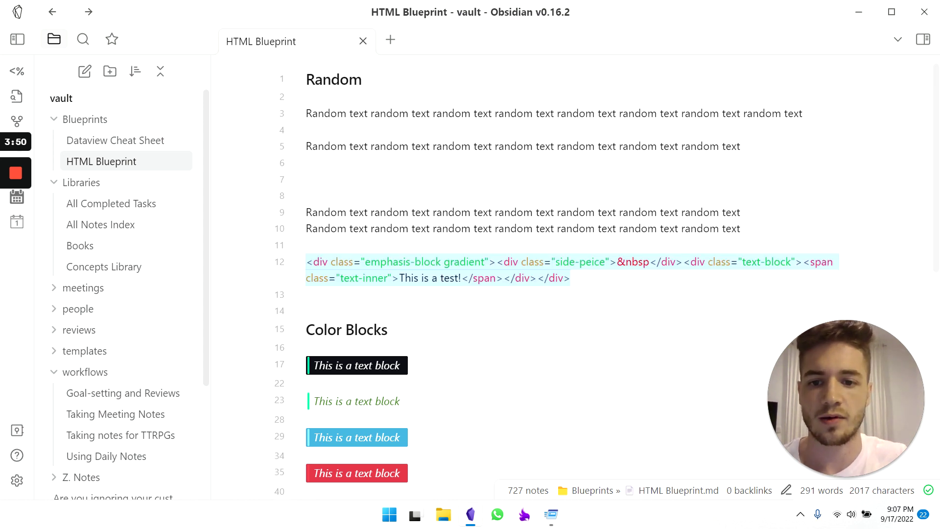
key(BackSpace)
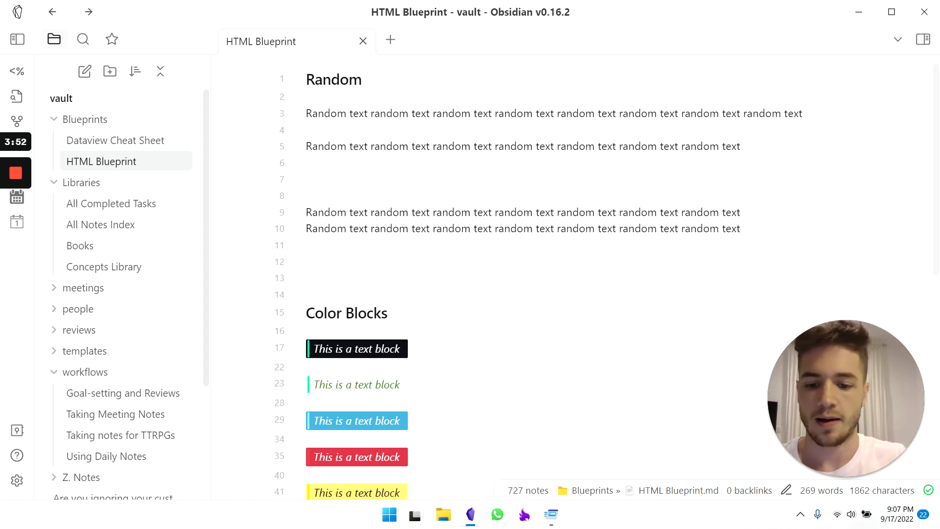
Expand the emph-dark snippet on the empty line above Color Blocks, enter "Test!" as its text and render the block
text(emph-)
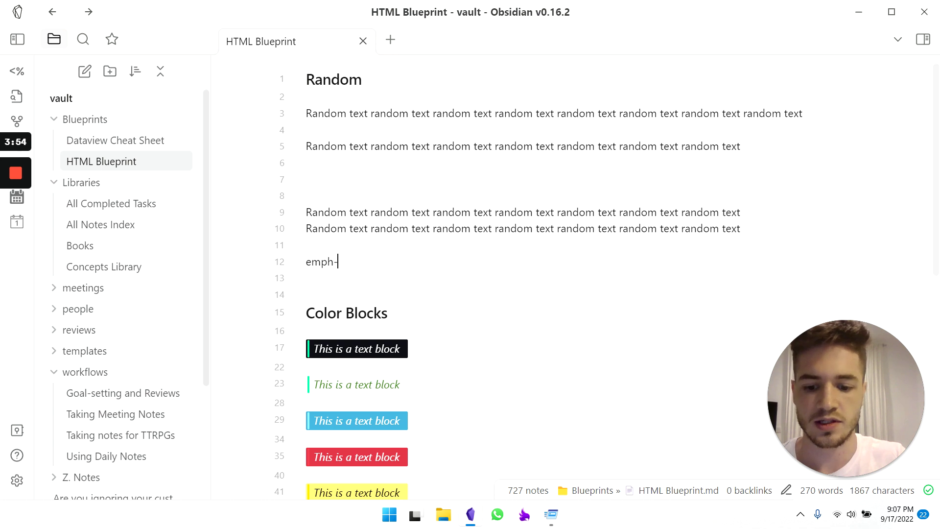
text(dark)
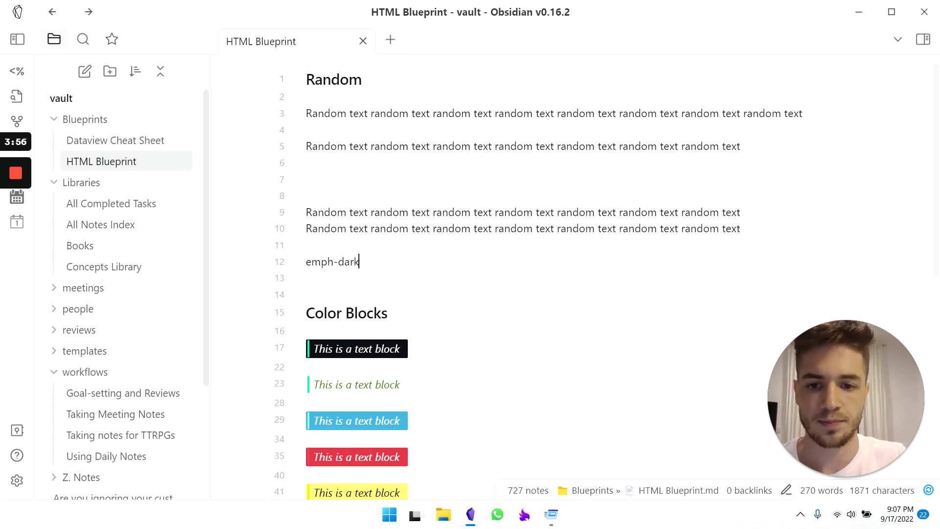
key(Tab)
text(Test!)
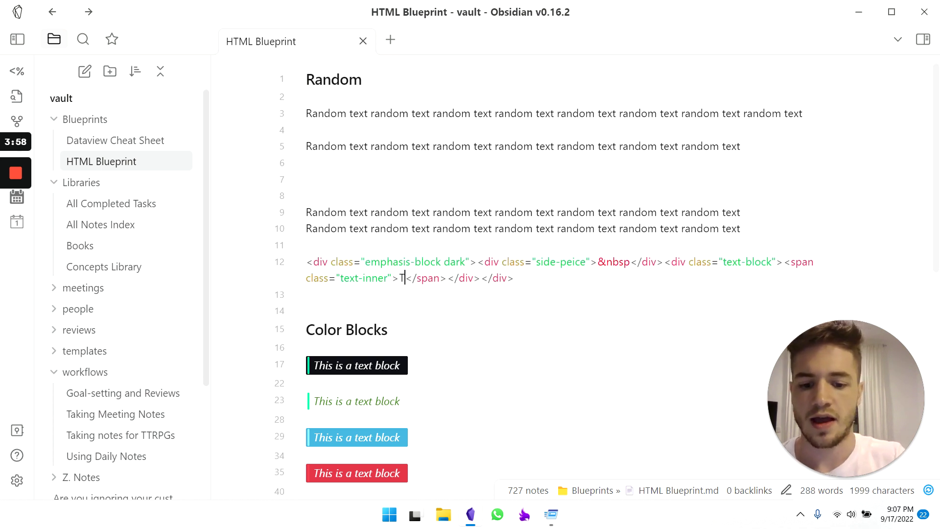
click(306, 295)
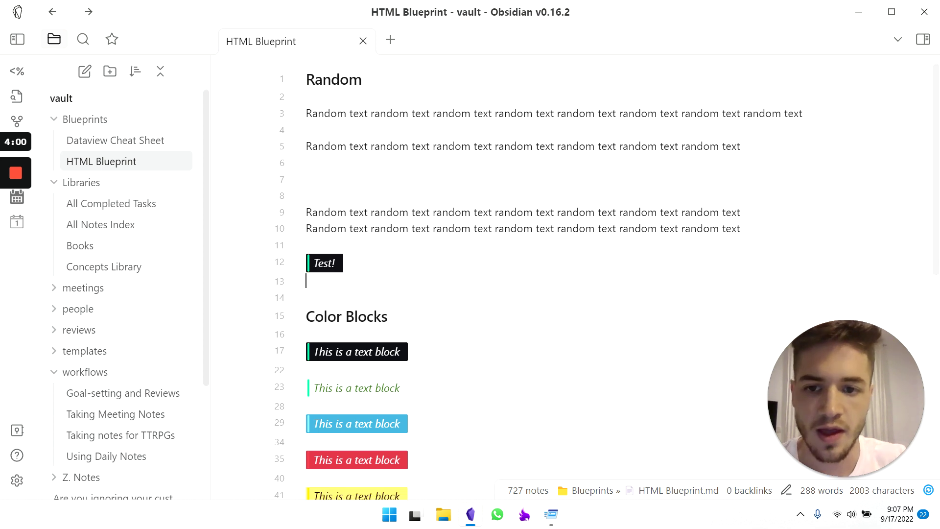
scroll(539, 277, down, 1)
scroll(539, 277, up, 1)
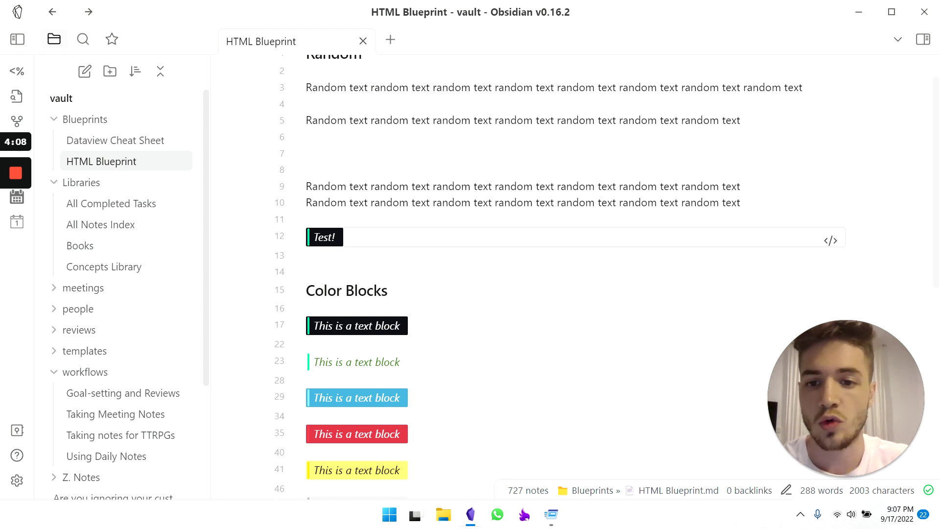
scroll(343, 294, down, 1)
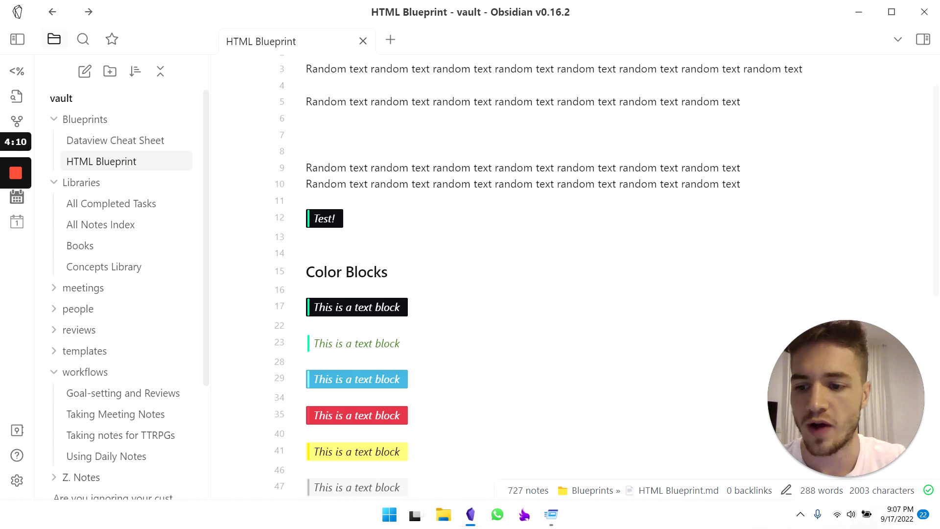
Review the emph- snippet definitions in the Text Snippets plugin settings, highlighting the dark through red entries
click(16, 480)
scroll(117, 365, down, 8)
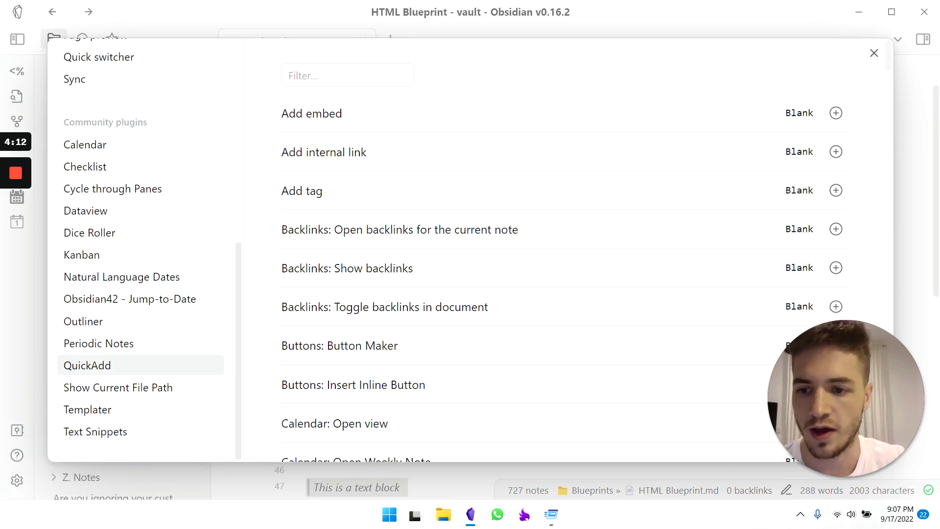
click(96, 431)
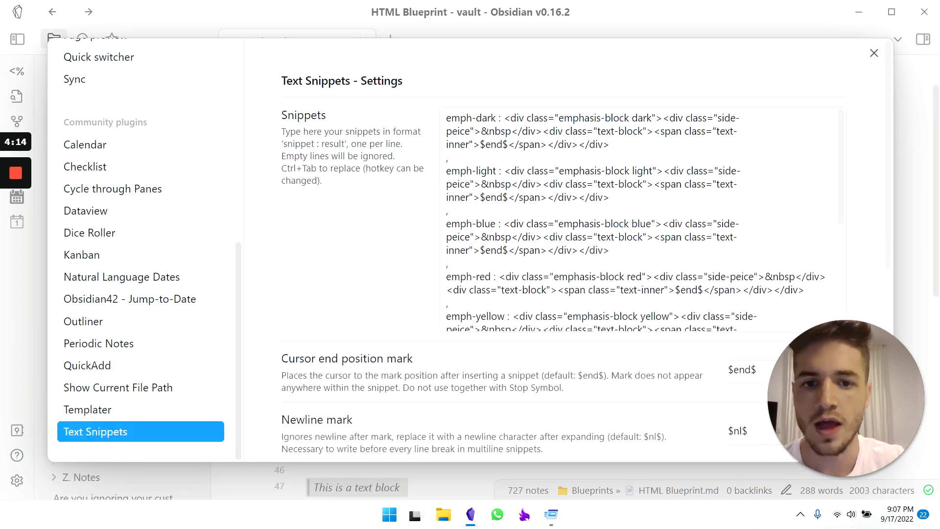
drag(536, 131, 652, 276)
Look at the folder holding the jn-custom CSS snippet from the appearance settings, and close the folder and settings
scroll(118, 245, up, 10)
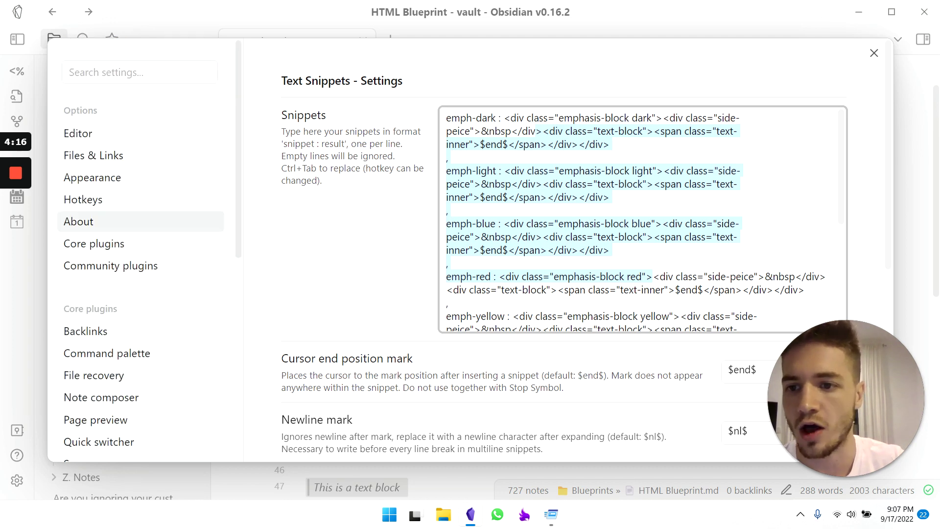
click(92, 177)
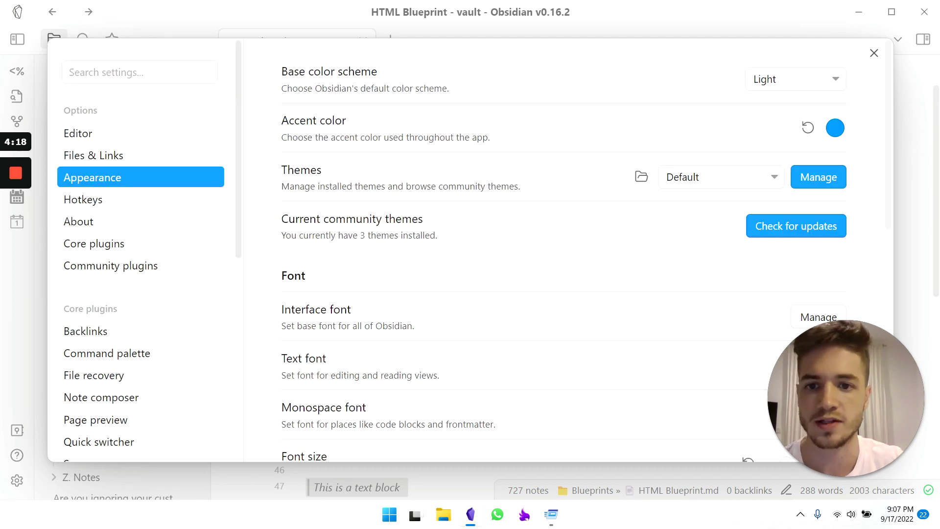
scroll(563, 250, down, 10)
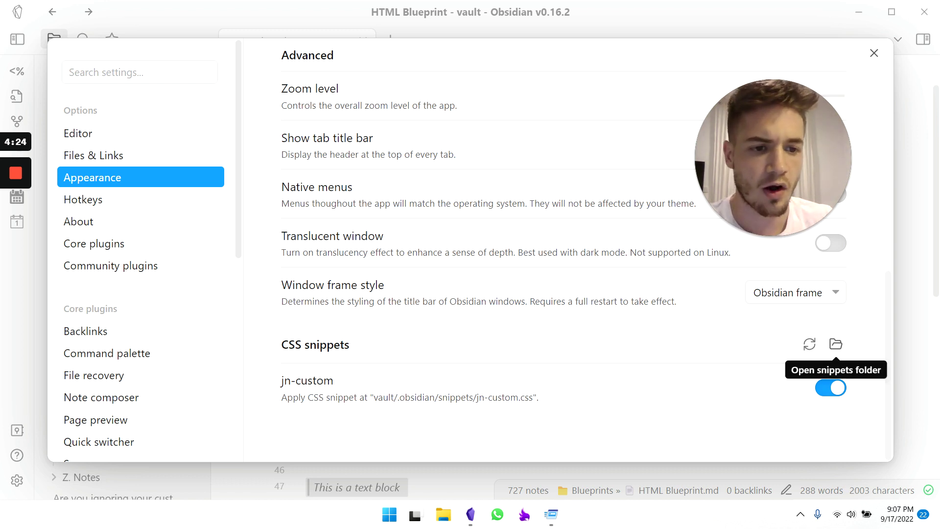
click(836, 344)
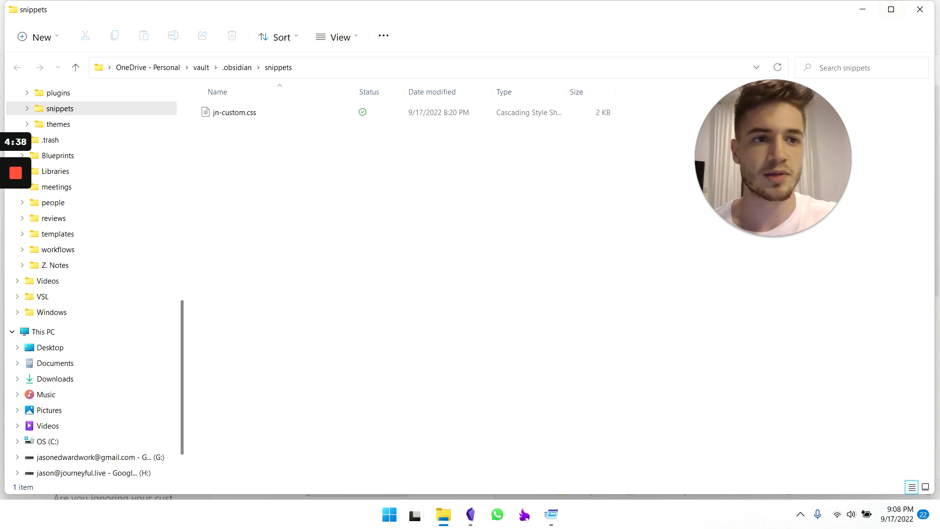
click(920, 9)
click(874, 52)
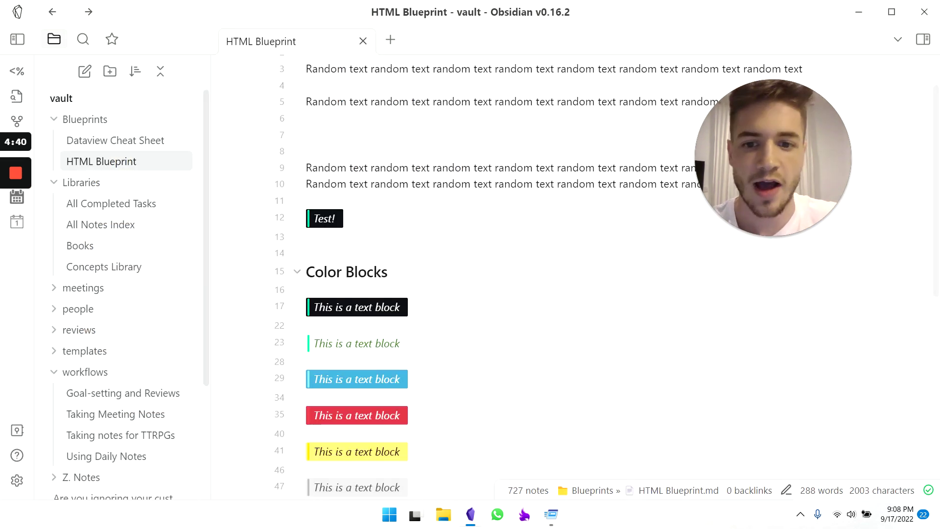
scroll(573, 323, down, 4)
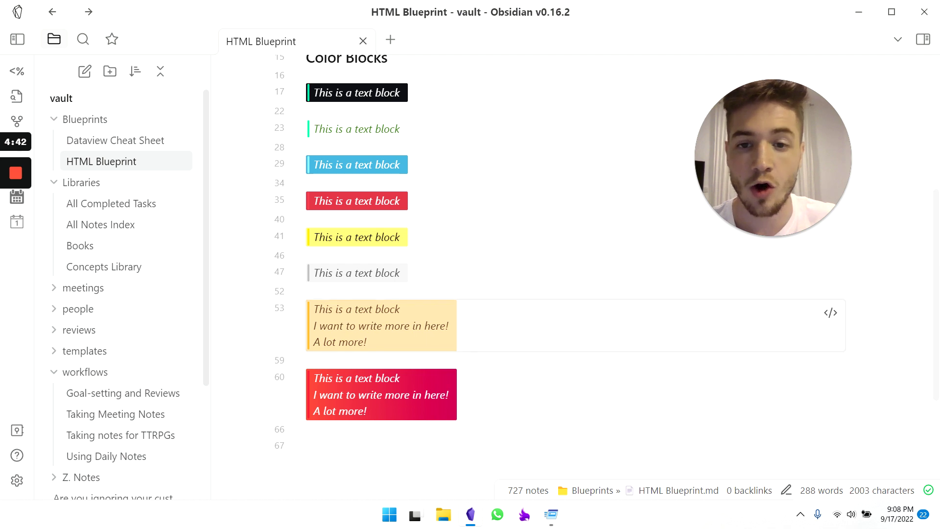
scroll(573, 323, up, 5)
scroll(573, 323, down, 1)
scroll(573, 323, up, 1)
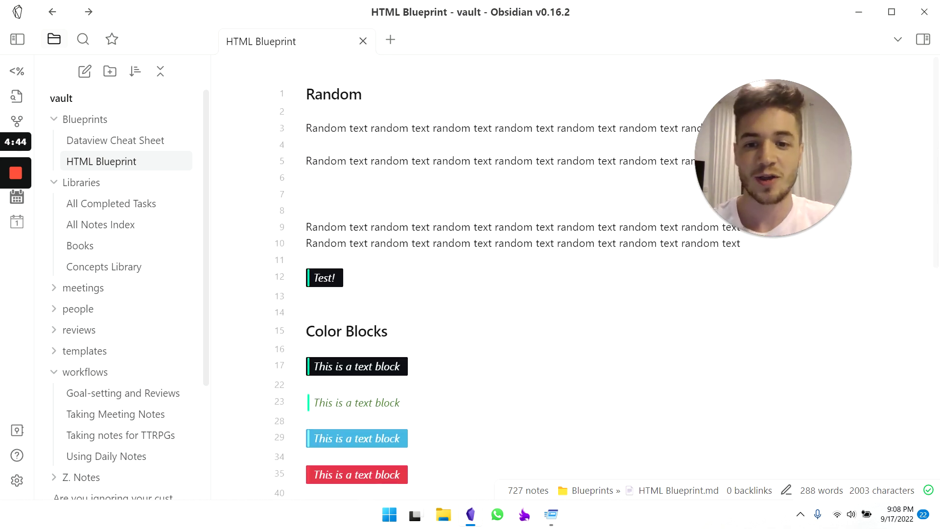
click(307, 296)
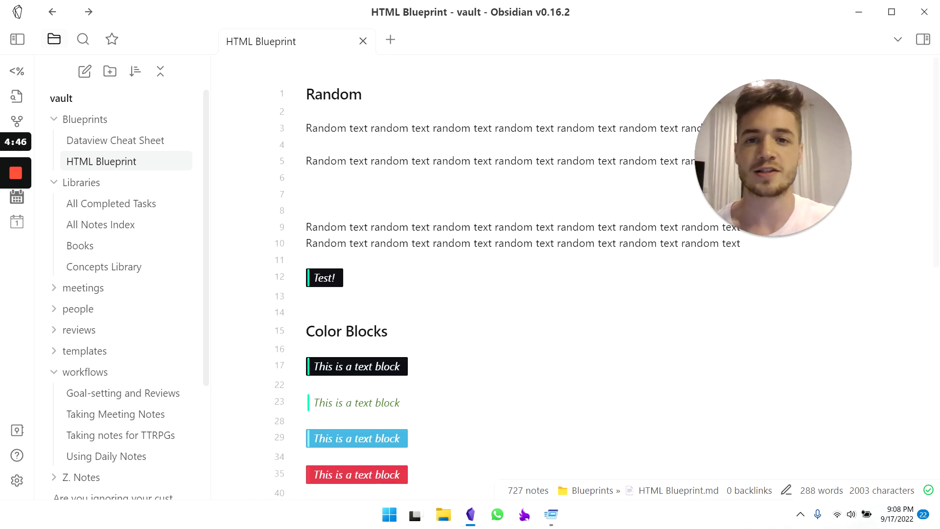